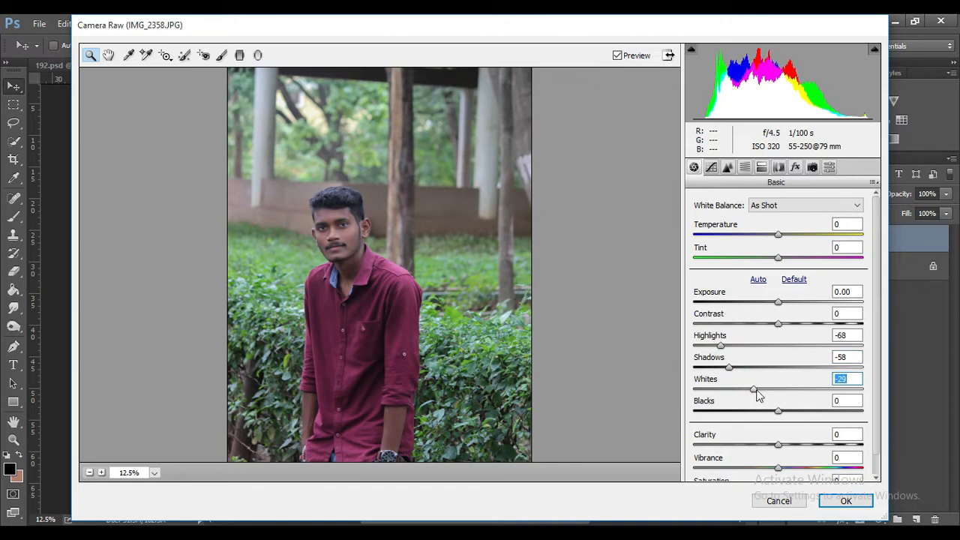
# Step: Adjust the vibrance slightly, add luminance noise reduction, and apply the Camera Raw filter to Layer 1
pyautogui.moveTo(788, 466); pyautogui.dragTo(791, 471)
pyautogui.click(728, 167)
pyautogui.click(722, 341)
pyautogui.click(828, 501)
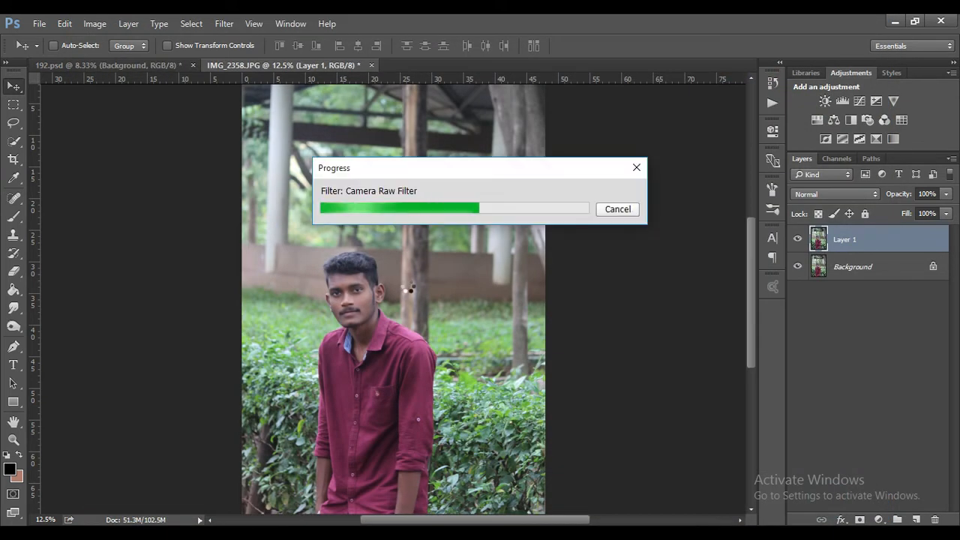
# Step: Open the Camera Raw filter again and set the hue of both Yellows and Greens to -100
pyautogui.click(223, 24)
pyautogui.click(192, 101)
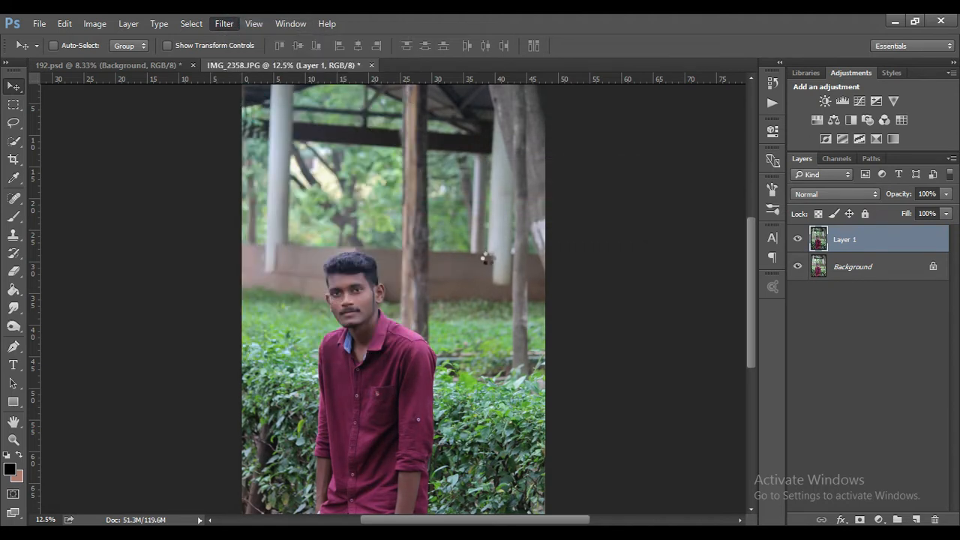
pyautogui.click(759, 167)
pyautogui.click(699, 221)
pyautogui.click(702, 313)
pyautogui.moveTo(701, 335); pyautogui.dragTo(693, 341)
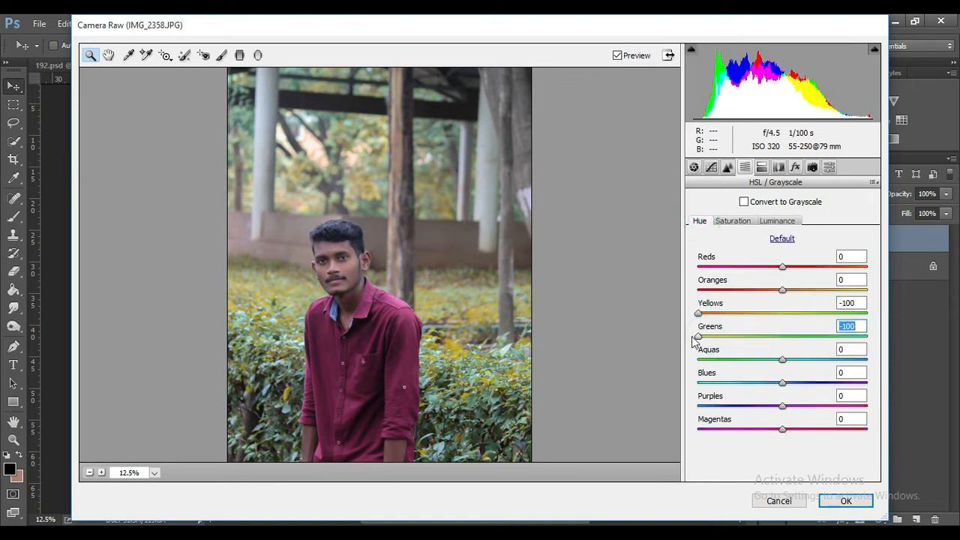
# Step: Set the HSL saturation of both Yellows and Greens to +100
pyautogui.click(733, 221)
pyautogui.moveTo(810, 313); pyautogui.dragTo(864, 318)
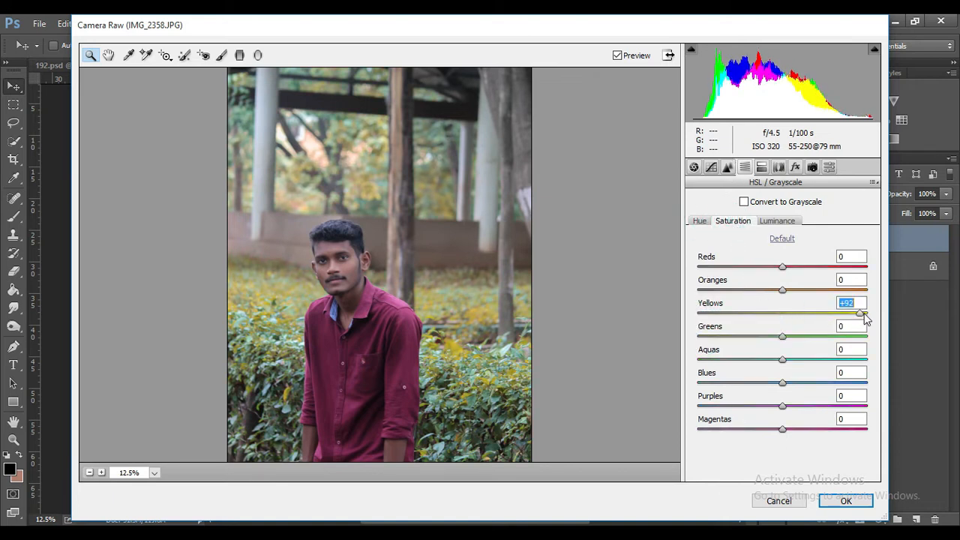
pyautogui.click(865, 335)
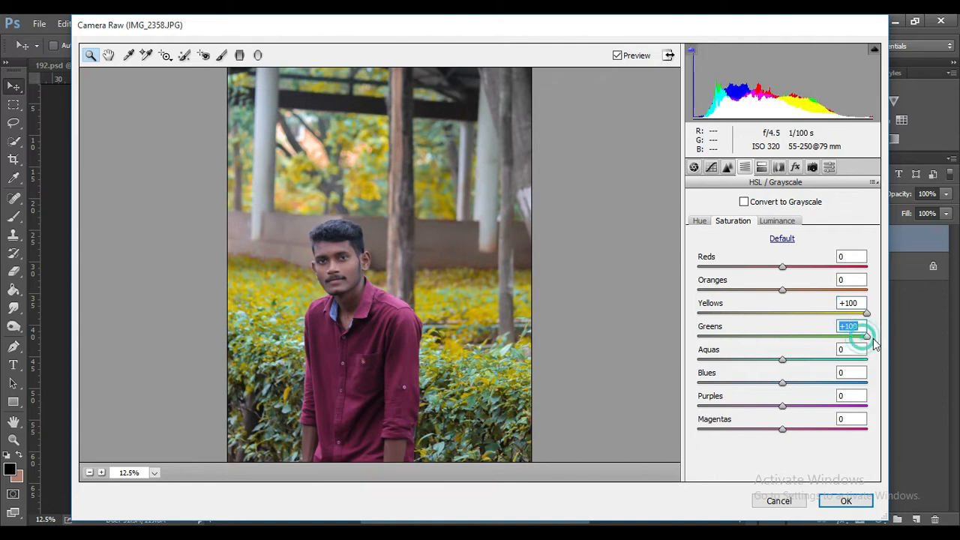
# Step: Calibrate Green Primary hue to -39, Red Primary saturation to +14 and Red Primary hue to -6, and apply the filter
pyautogui.click(777, 167)
pyautogui.click(794, 167)
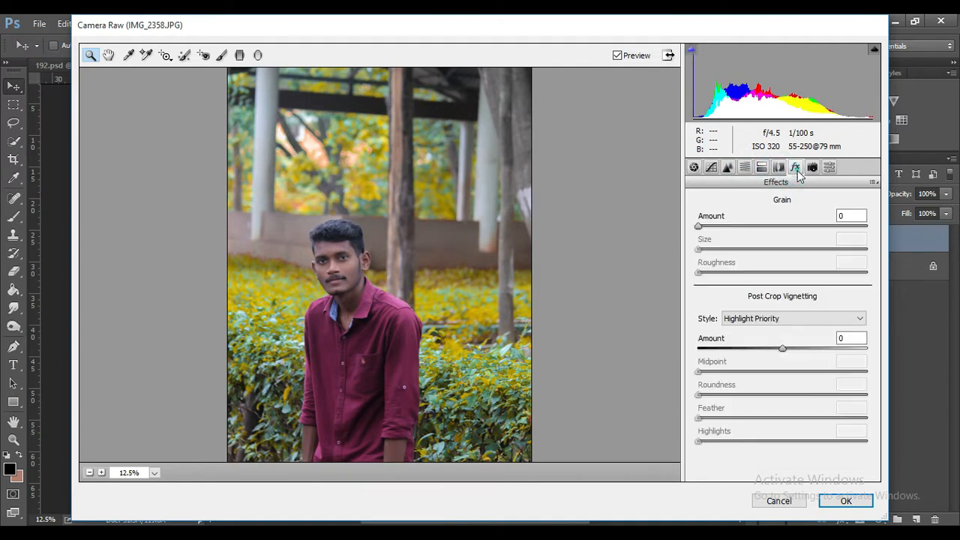
pyautogui.click(811, 168)
pyautogui.moveTo(782, 365); pyautogui.dragTo(750, 368)
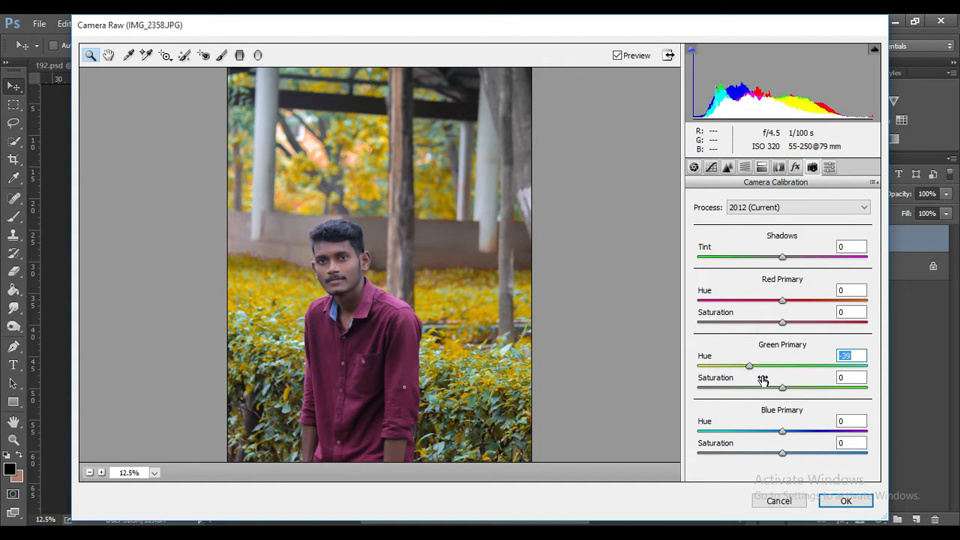
pyautogui.moveTo(782, 322)
pyautogui.mouseDown()
pyautogui.moveTo(796, 325)
pyautogui.moveTo(762, 306)
pyautogui.moveTo(778, 306)
pyautogui.mouseUp()
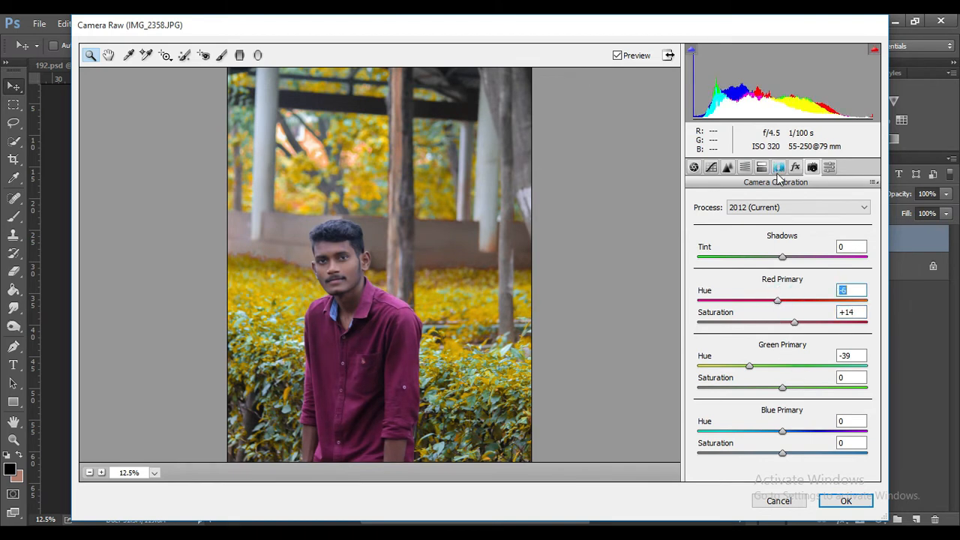
pyautogui.click(846, 500)
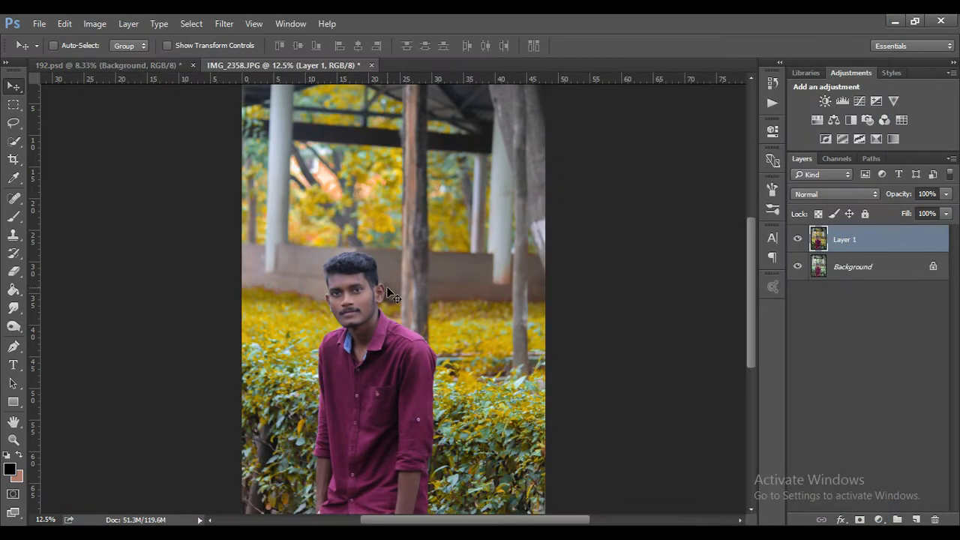
# Step: Duplicate Layer 1 and open the copy in the Liquify filter
pyautogui.hotkey('ctrl', '+')
pyautogui.hotkey('ctrl', '+')
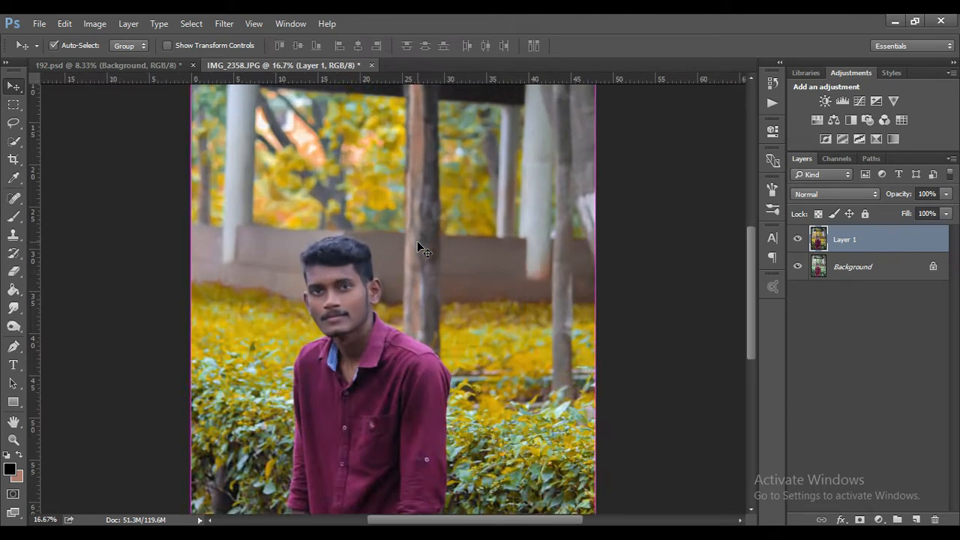
pyautogui.hotkey('ctrl', 'j')
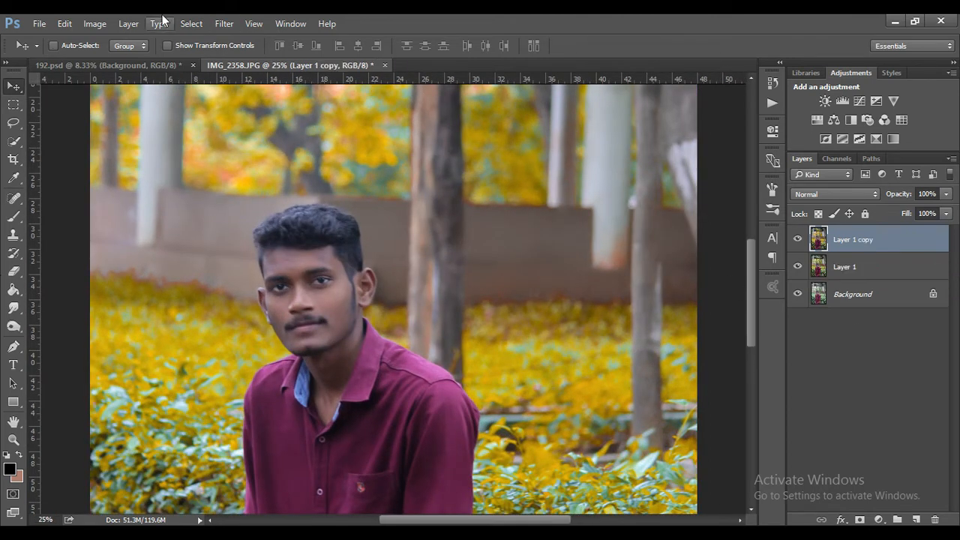
pyautogui.click(224, 23)
pyautogui.click(251, 132)
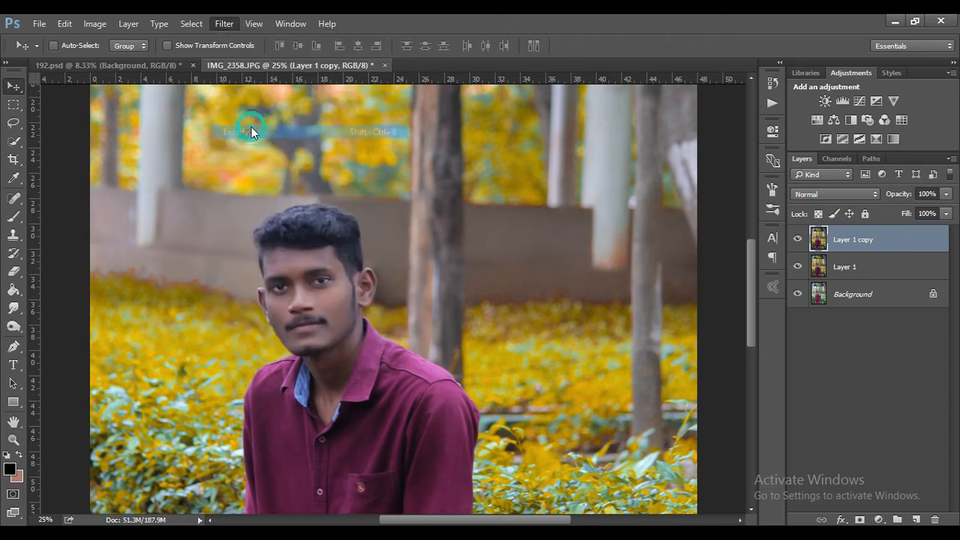
# Step: Push the hair on top of the man's head upward with a size 700 Forward Warp brush and apply Liquify
pyautogui.scroll(3, 325, 230)
pyautogui.scroll(1, 325, 230)
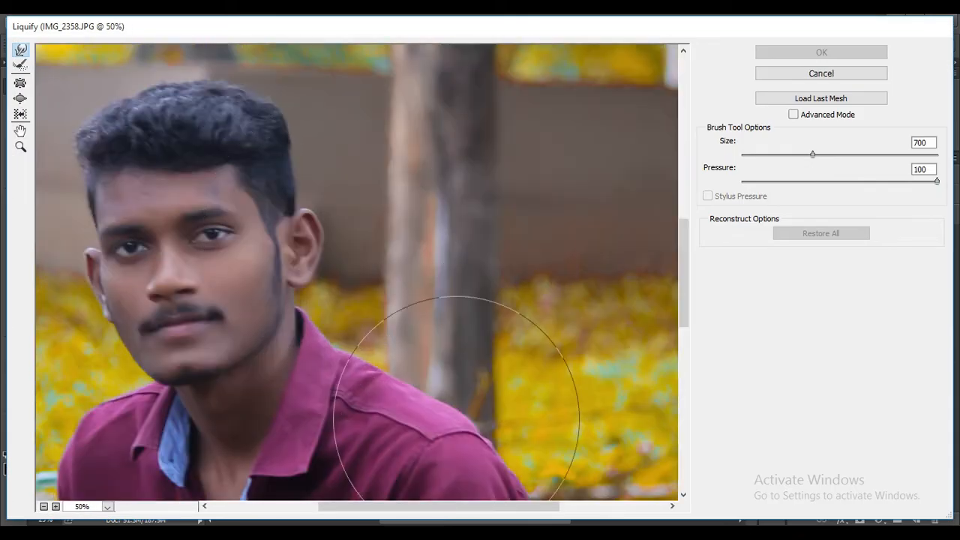
pyautogui.moveTo(409, 507); pyautogui.dragTo(363, 507)
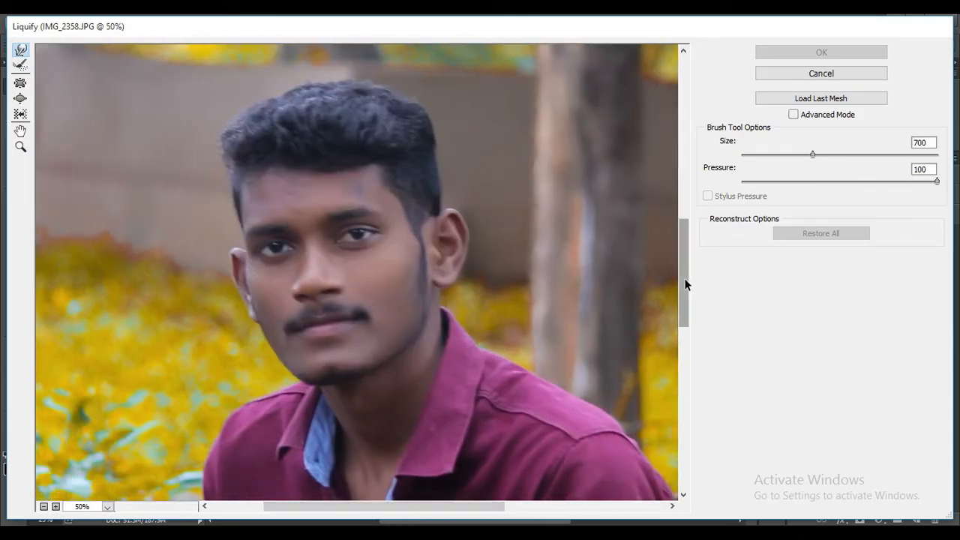
pyautogui.moveTo(686, 281); pyautogui.dragTo(685, 251)
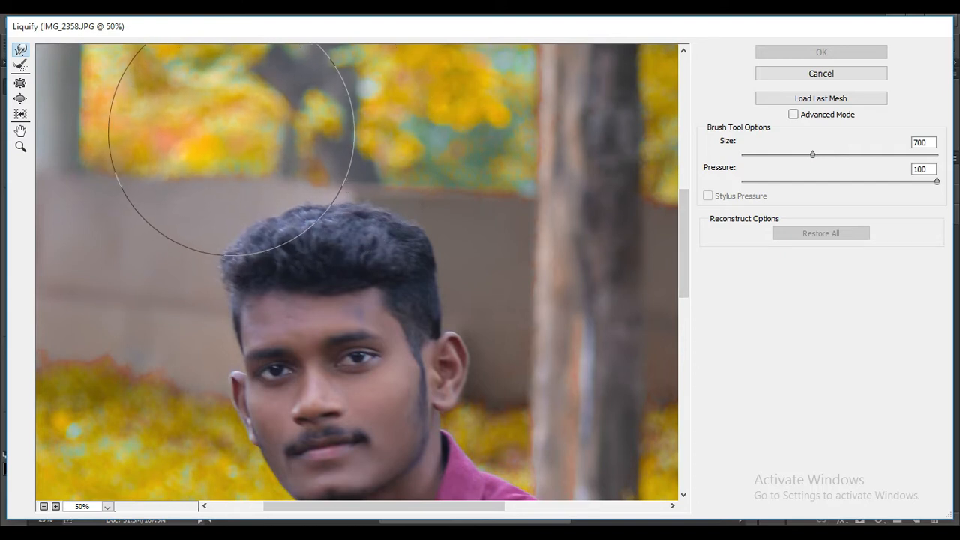
pyautogui.moveTo(231, 135); pyautogui.dragTo(234, 124)
pyautogui.moveTo(264, 168); pyautogui.dragTo(260, 161)
pyautogui.moveTo(345, 161)
pyautogui.mouseDown()
pyautogui.moveTo(389, 153)
pyautogui.moveTo(344, 136)
pyautogui.moveTo(383, 148)
pyautogui.mouseUp()
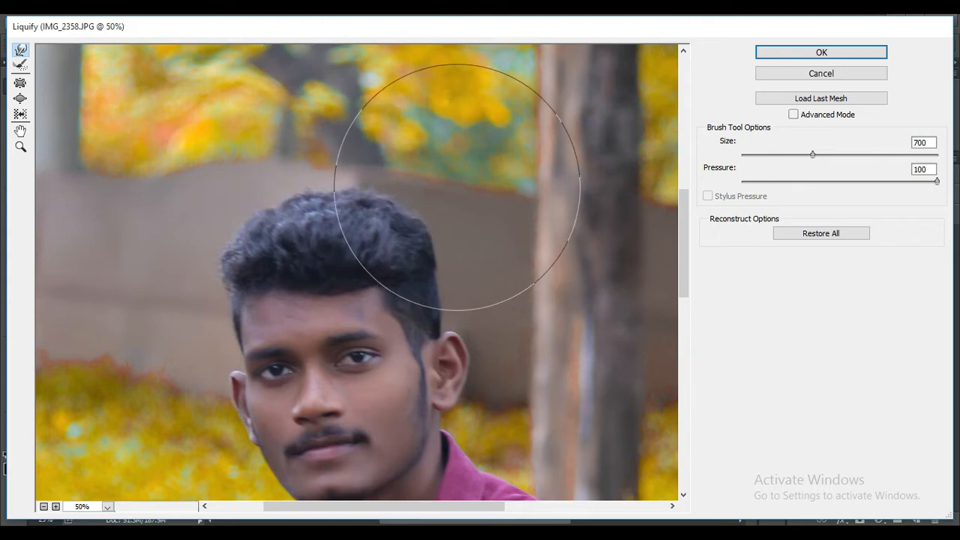
pyautogui.moveTo(210, 137); pyautogui.dragTo(210, 132)
pyautogui.press('[')
pyautogui.press('[')
pyautogui.press('[')
pyautogui.press('[')
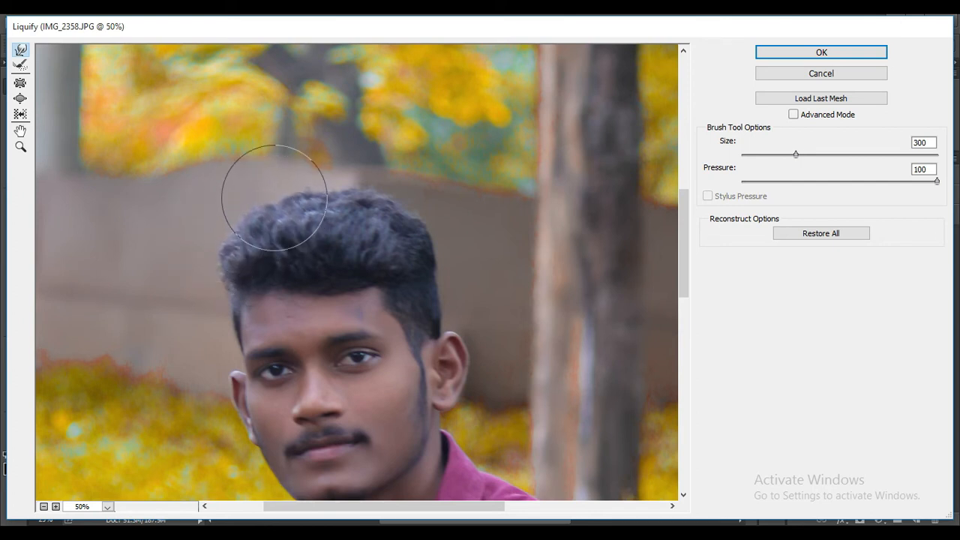
pyautogui.hotkey('ctrl', '-')
pyautogui.hotkey('ctrl', '-')
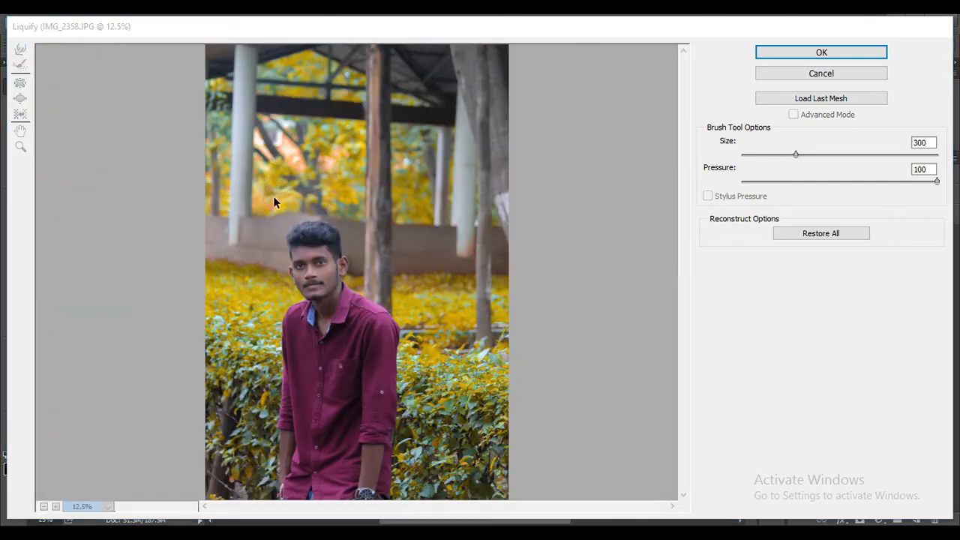
pyautogui.press('Return')
# Step: Apply Levels to the duplicated layer with the black input at 14 and the midtone at 0.95
pyautogui.hotkey('ctrl', 'l')
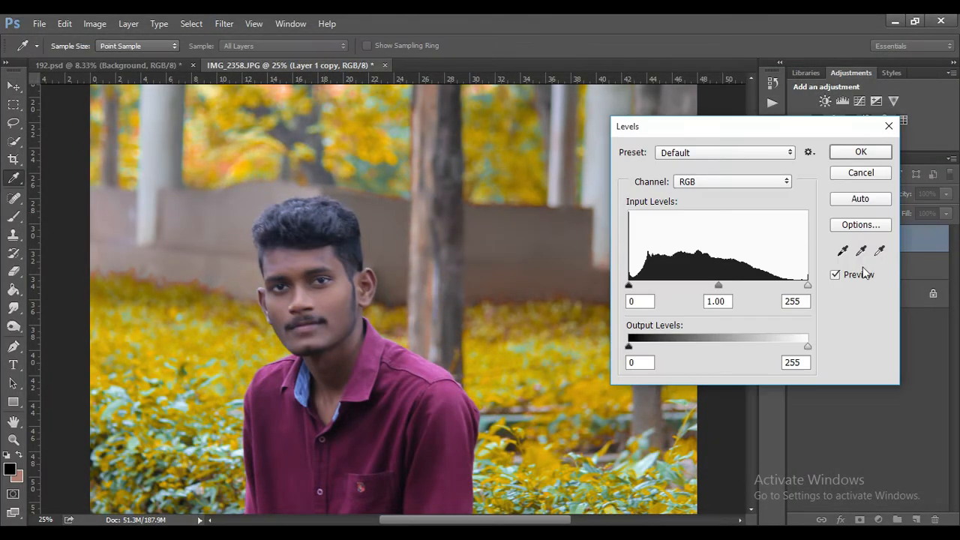
pyautogui.moveTo(629, 284); pyautogui.dragTo(638, 283)
pyautogui.click(638, 284)
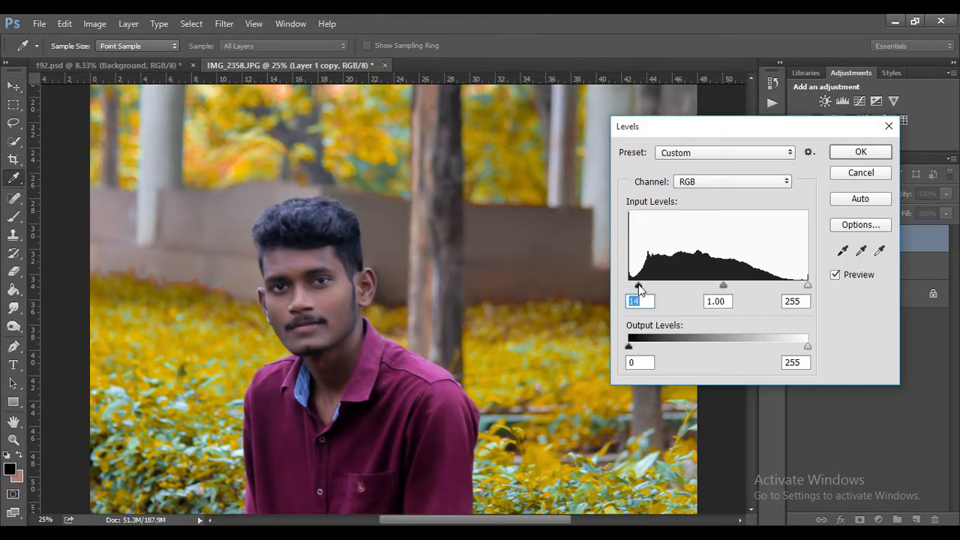
pyautogui.moveTo(727, 284); pyautogui.dragTo(729, 283)
pyautogui.click(726, 284)
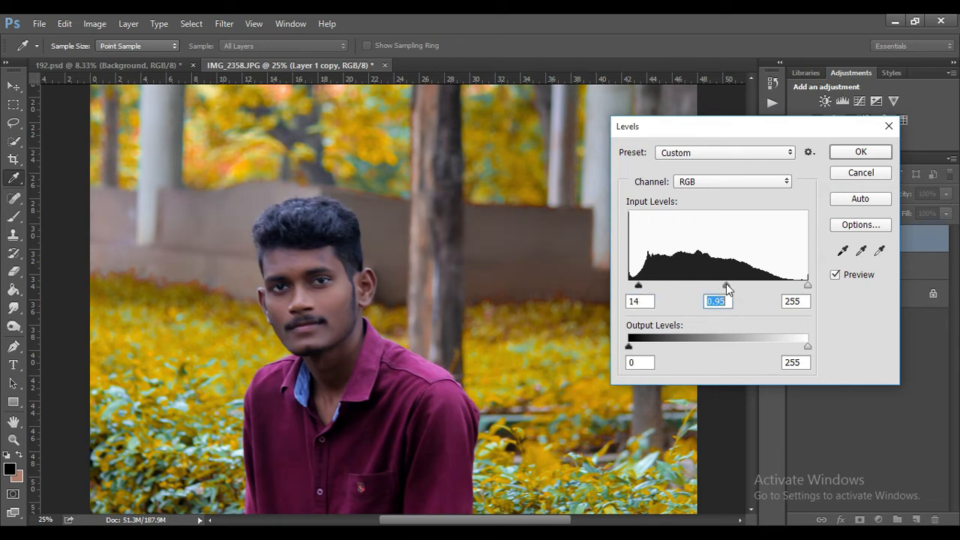
pyautogui.press('Return')
# Step: Choose the Brush tool and set the foreground colour to a skin tone, sampling from the man's cheek
pyautogui.hotkey('ctrl', '-')
pyautogui.hotkey('ctrl', '-')
pyautogui.hotkey('ctrl', '+')
pyautogui.hotkey('ctrl', '+')
pyautogui.hotkey('ctrl', '+')
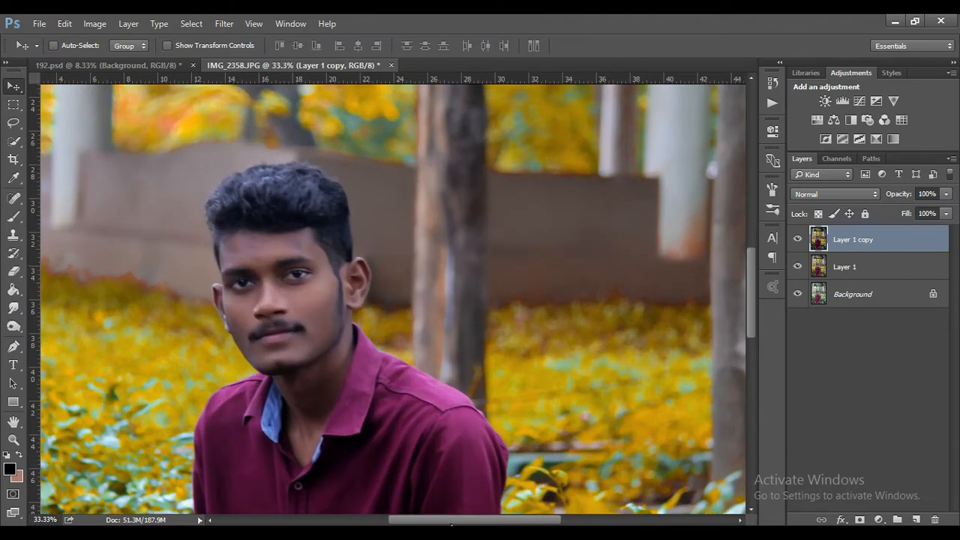
pyautogui.moveTo(451, 523); pyautogui.dragTo(415, 514)
pyautogui.hotkey('ctrl', '+')
pyautogui.press('b')
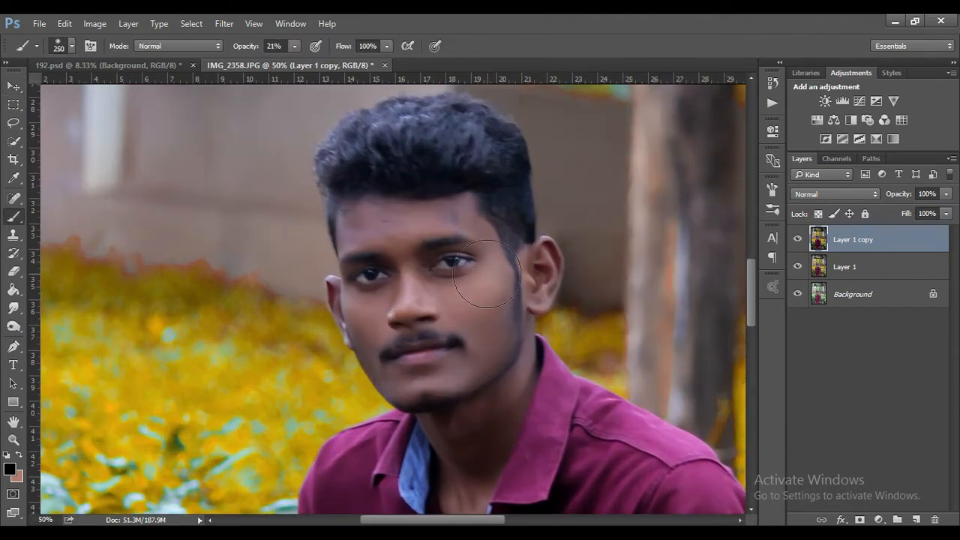
pyautogui.click(20, 456)
pyautogui.click(10, 468)
pyautogui.click(475, 297)
pyautogui.click(477, 296)
pyautogui.click(457, 301)
pyautogui.click(407, 303)
pyautogui.click(465, 310)
pyautogui.click(477, 313)
pyautogui.click(482, 297)
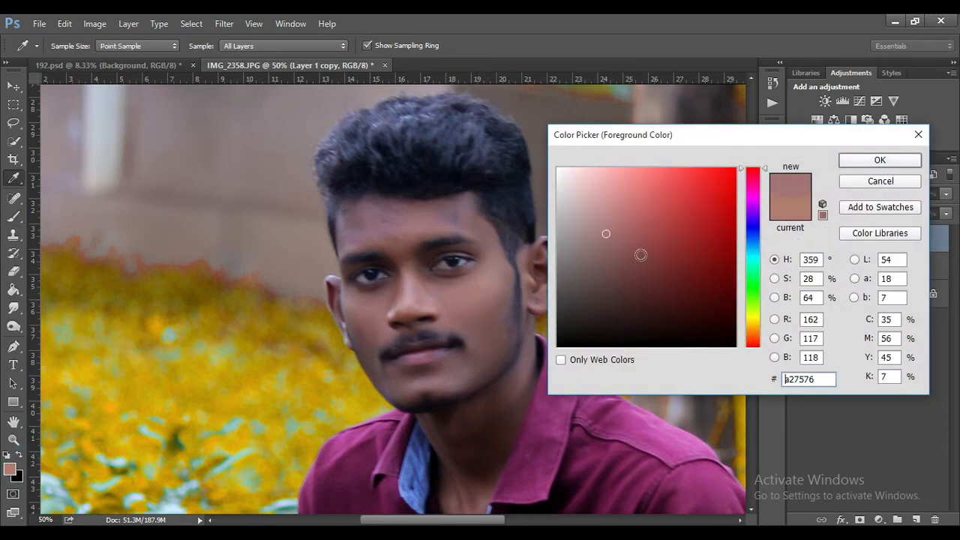
pyautogui.click(794, 202)
pyautogui.click(877, 162)
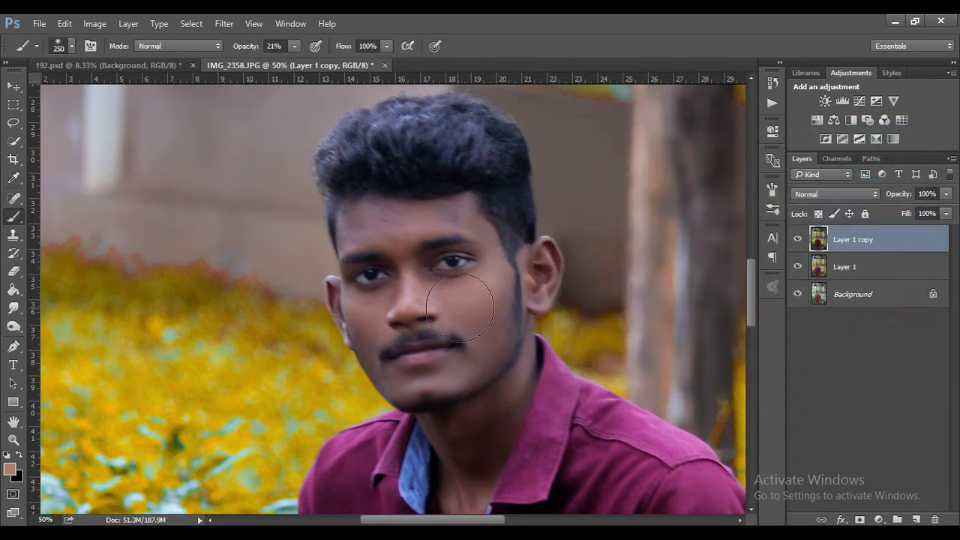
# Step: Add a new empty layer above Layer 1 copy
pyautogui.click(916, 518)
pyautogui.hotkey('ctrl', 'z')
pyautogui.click(916, 519)
# Step: Paint the skin tone over the forehead and cheeks on Layer 2 with a size 90 brush at 21% opacity
pyautogui.hotkey('ctrl', '+')
pyautogui.press('[')
pyautogui.press('[')
pyautogui.press('[')
pyautogui.press('[')
pyautogui.press('[')
pyautogui.press('[')
pyautogui.press('[')
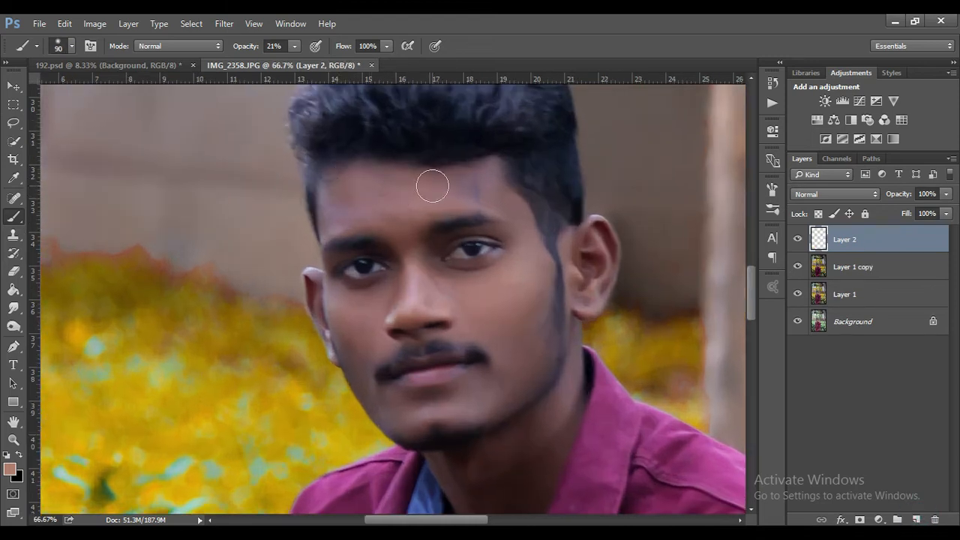
pyautogui.moveTo(332, 225)
pyautogui.mouseDown()
pyautogui.moveTo(390, 220)
pyautogui.moveTo(386, 199)
pyautogui.moveTo(444, 184)
pyautogui.mouseUp()
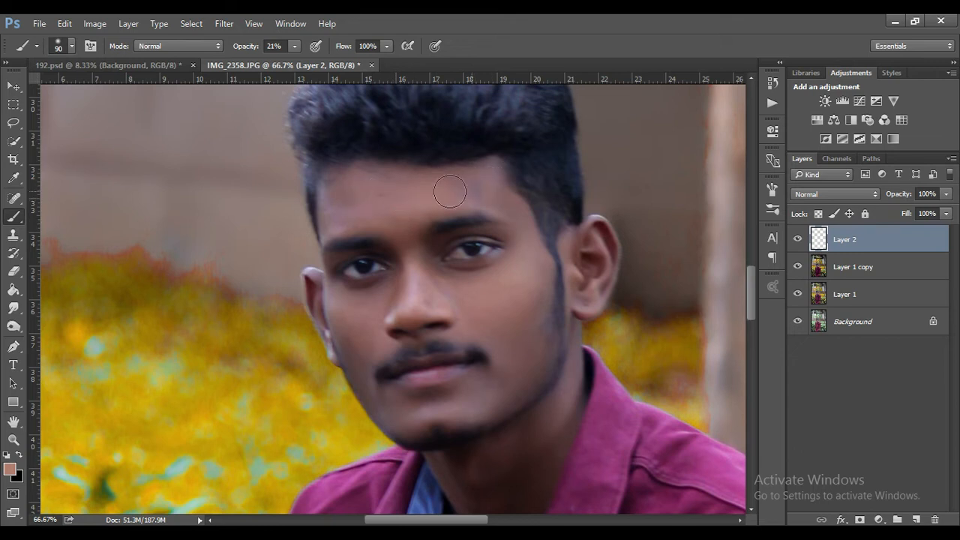
pyautogui.moveTo(334, 215); pyautogui.dragTo(360, 201)
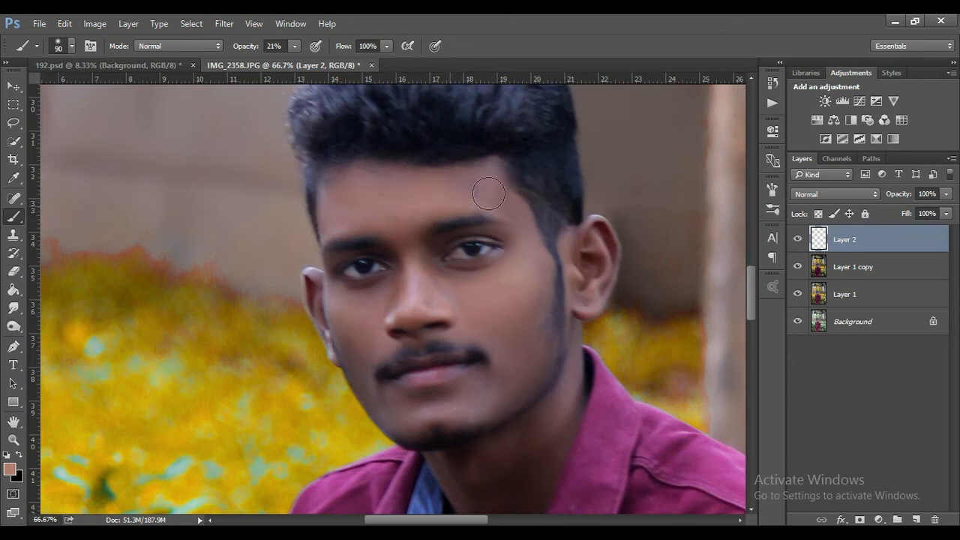
pyautogui.moveTo(515, 332)
pyautogui.mouseDown()
pyautogui.moveTo(535, 334)
pyautogui.moveTo(529, 308)
pyautogui.mouseUp()
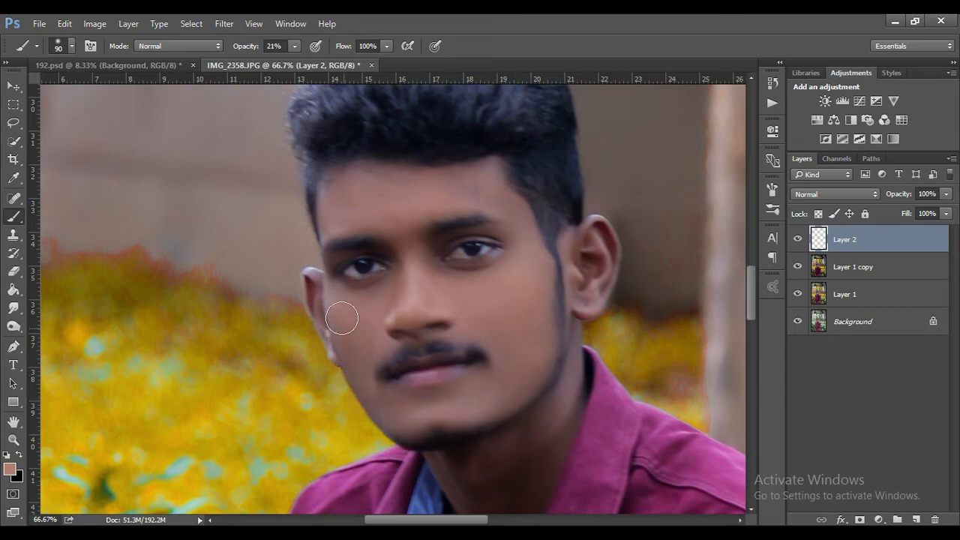
# Step: Reduce the brush size to 35, try a skin-tone stroke at the outer corner of one eye, and undo it
pyautogui.hotkey('ctrl', '+')
pyautogui.hotkey('ctrl', '+')
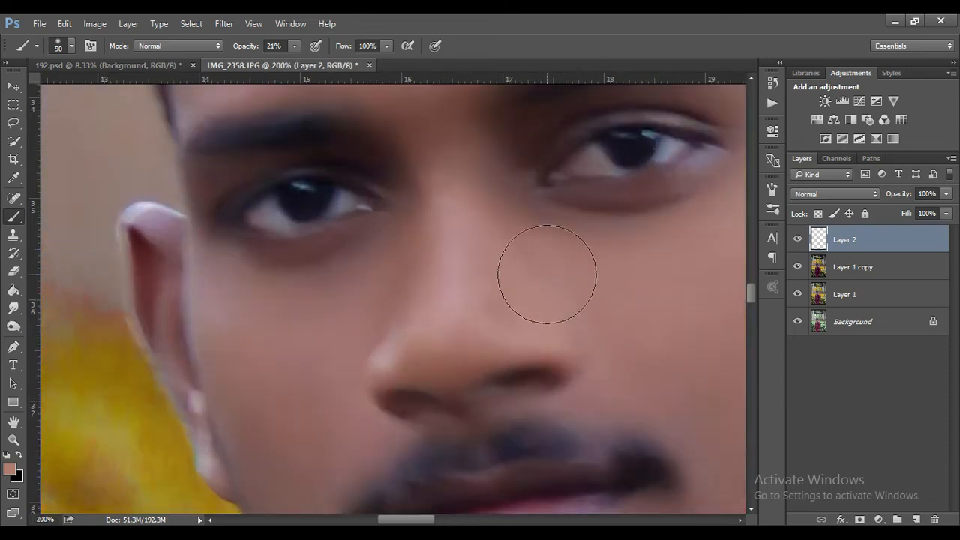
pyautogui.moveTo(753, 291)
pyautogui.mouseDown()
pyautogui.moveTo(758, 270)
pyautogui.moveTo(753, 294)
pyautogui.mouseUp()
pyautogui.press('[')
pyautogui.press('[')
pyautogui.press('[')
pyautogui.press('[')
pyautogui.press('[')
pyautogui.press('[')
pyautogui.press('[')
pyautogui.moveTo(707, 146)
pyautogui.mouseDown()
pyautogui.moveTo(623, 145)
pyautogui.moveTo(552, 162)
pyautogui.moveTo(563, 173)
pyautogui.moveTo(703, 200)
pyautogui.mouseUp()
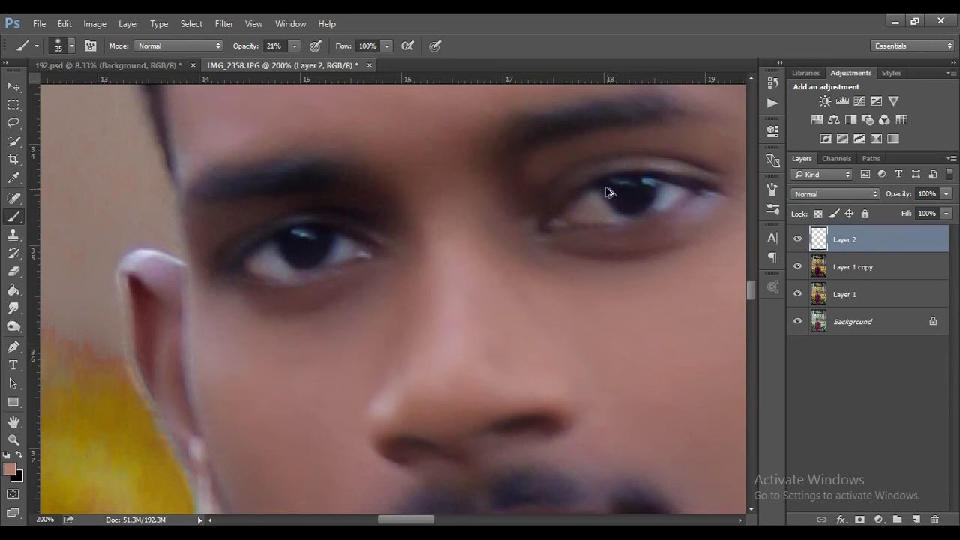
pyautogui.hotkey('ctrl', 'z')
# Step: Lower the brush opacity to 13% and paint the skin tone around both eyes and beneath the nose
pyautogui.click(295, 46)
pyautogui.click(288, 60)
pyautogui.click(721, 159)
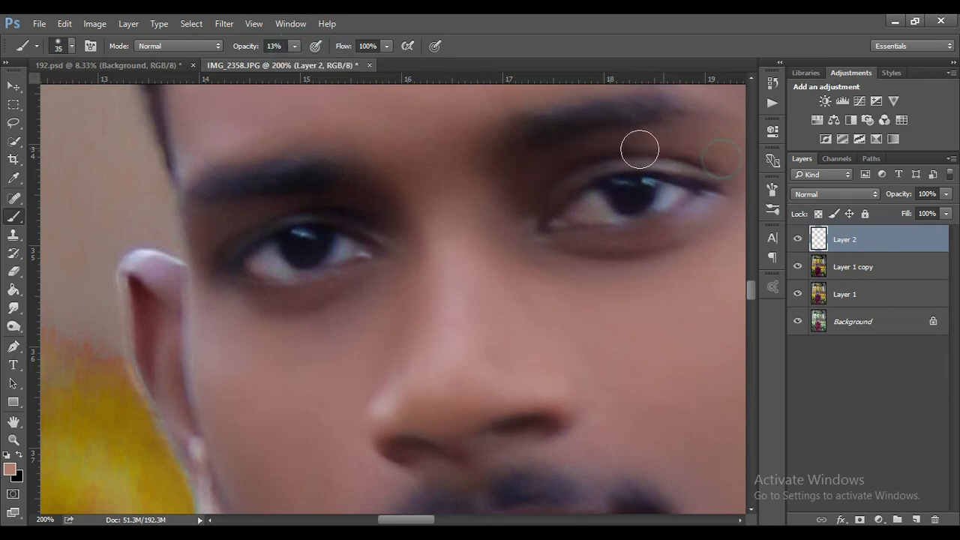
pyautogui.moveTo(220, 223)
pyautogui.mouseDown()
pyautogui.moveTo(385, 208)
pyautogui.moveTo(381, 172)
pyautogui.mouseUp()
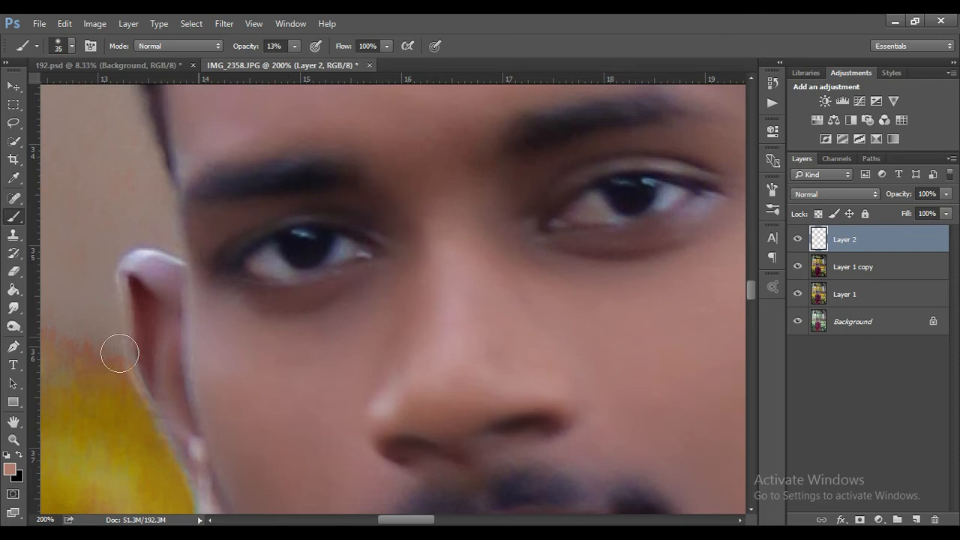
pyautogui.moveTo(221, 285)
pyautogui.mouseDown()
pyautogui.moveTo(273, 319)
pyautogui.moveTo(363, 304)
pyautogui.mouseUp()
pyautogui.moveTo(432, 477); pyautogui.dragTo(429, 477)
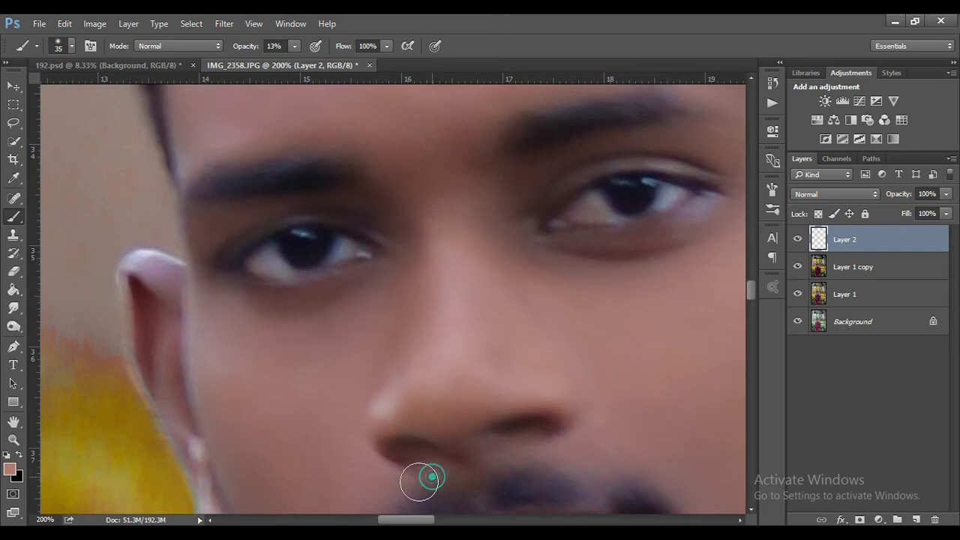
pyautogui.click(472, 482)
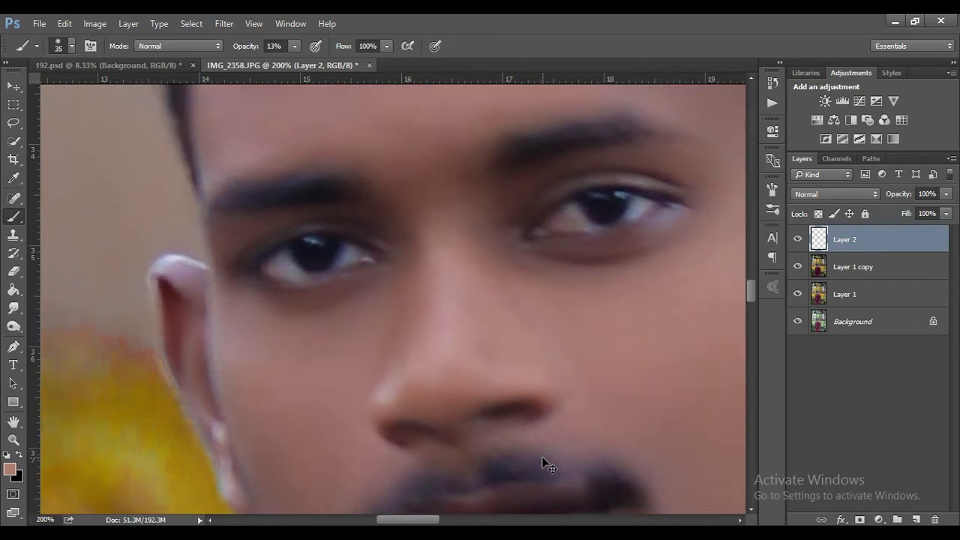
# Step: Paint the skin tone over the ear and neck on Layer 2, using brush sizes 60 and 90
pyautogui.hotkey('ctrl', '-')
pyautogui.hotkey('ctrl', '-')
pyautogui.hotkey('ctrl', '-')
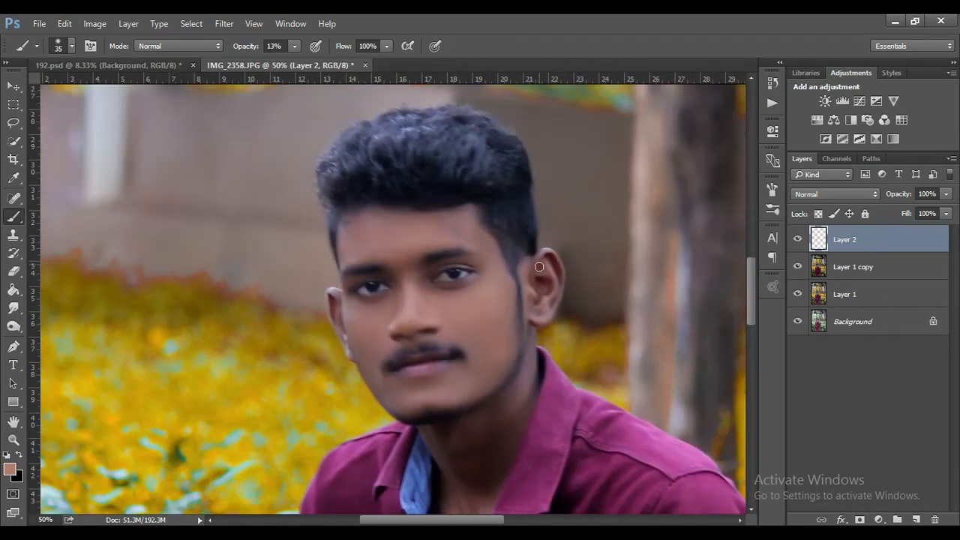
pyautogui.press(']')
pyautogui.press(']')
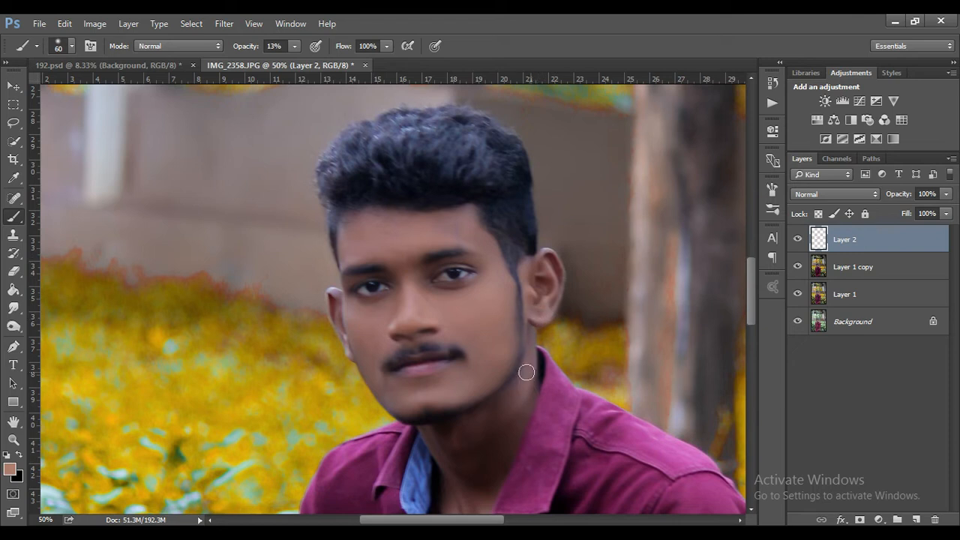
pyautogui.moveTo(752, 291); pyautogui.dragTo(734, 317)
pyautogui.press(']')
pyautogui.press(']')
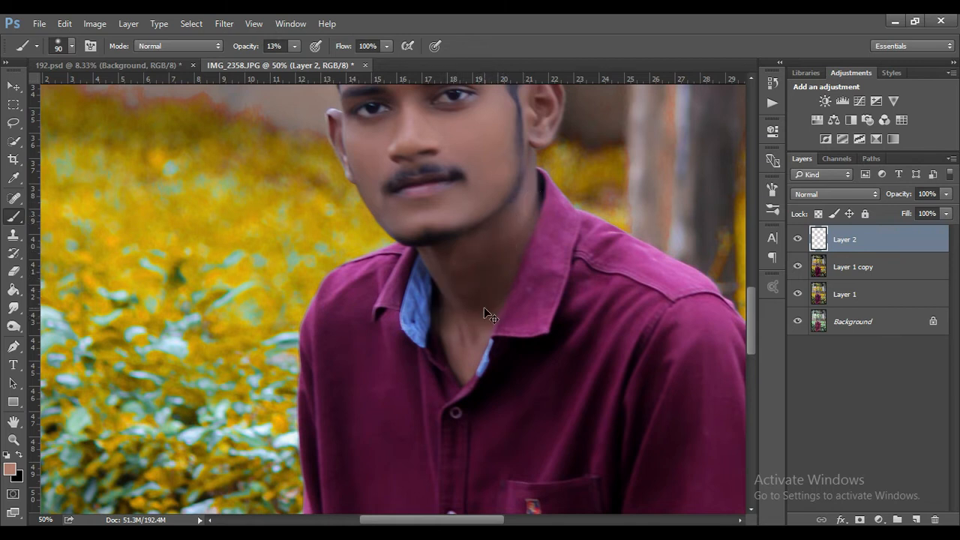
# Step: Paint the skin tone over both forearms on Layer 2 with a size 175 brush
pyautogui.hotkey('ctrl', '-')
pyautogui.hotkey('ctrl', '-')
pyautogui.moveTo(752, 310); pyautogui.dragTo(749, 385)
pyautogui.press(']')
pyautogui.press(']')
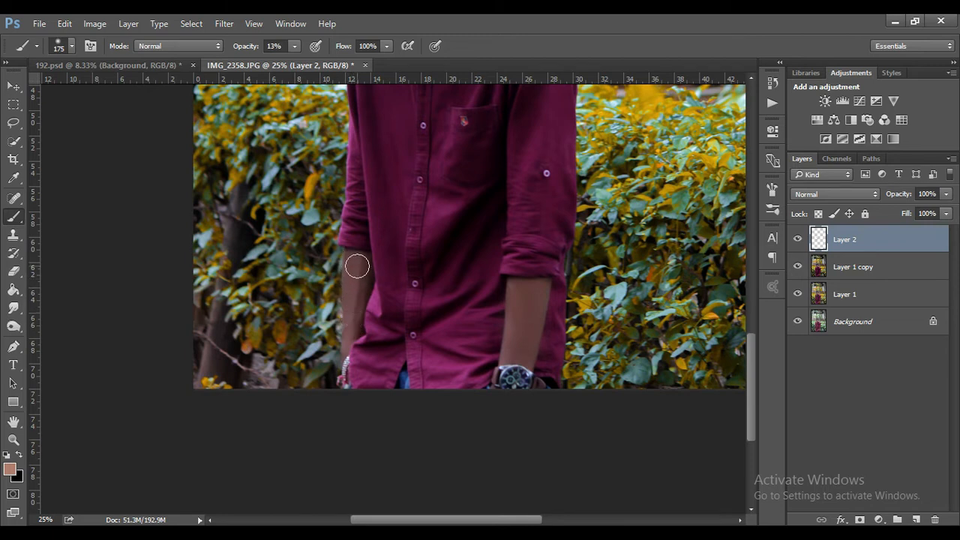
# Step: Open the Camera Raw Filter on Layer 2 and set Highlights to -21, Shadows to -15 and Whites to -16
pyautogui.hotkey('ctrl', '-')
pyautogui.hotkey('ctrl', '-')
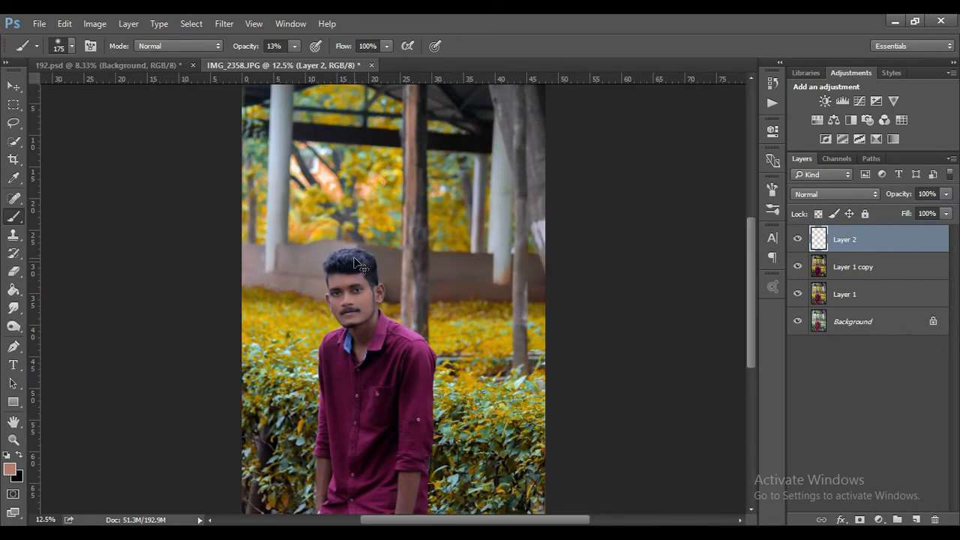
pyautogui.hotkey('ctrl', '+')
pyautogui.hotkey('ctrl', '+')
pyautogui.hotkey('ctrl', '+')
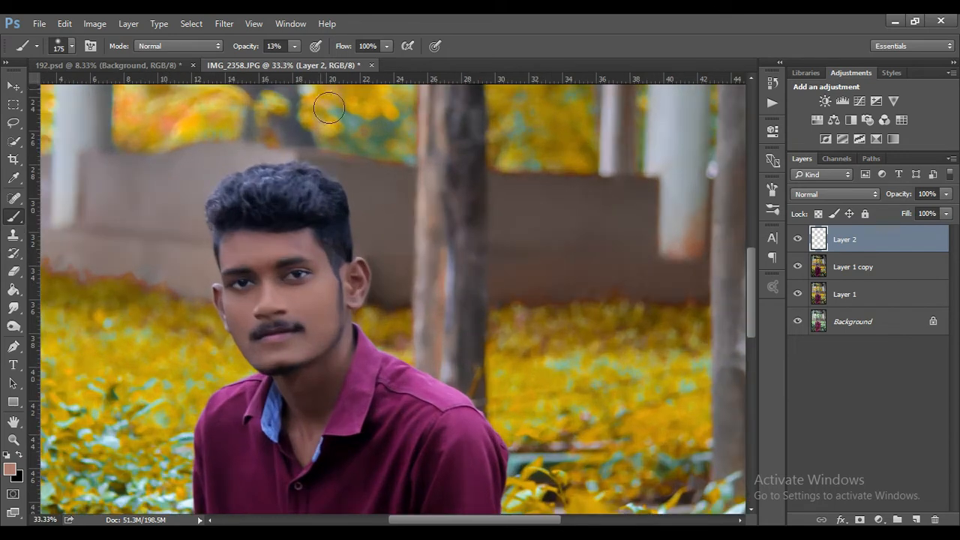
pyautogui.click(224, 23)
pyautogui.click(247, 102)
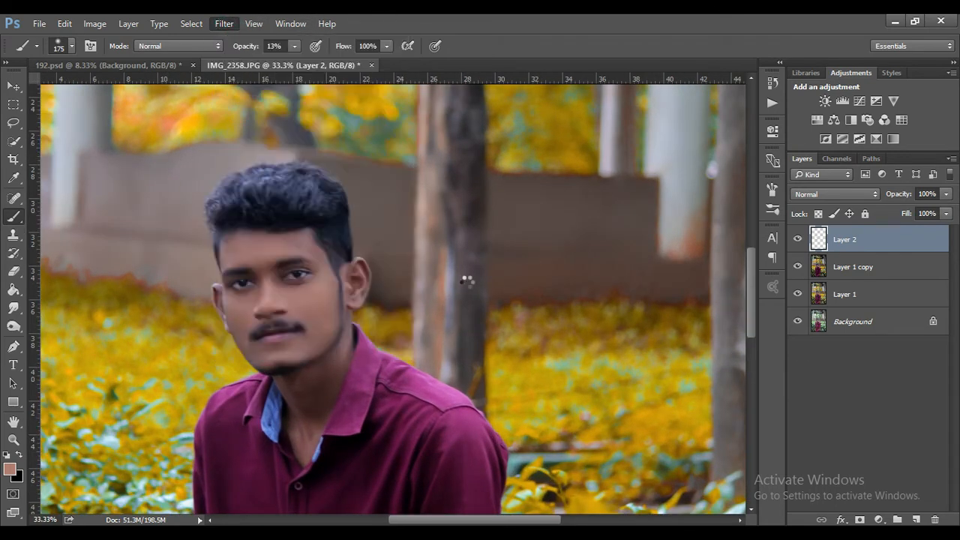
pyautogui.click(353, 268)
pyautogui.moveTo(777, 346); pyautogui.dragTo(763, 388)
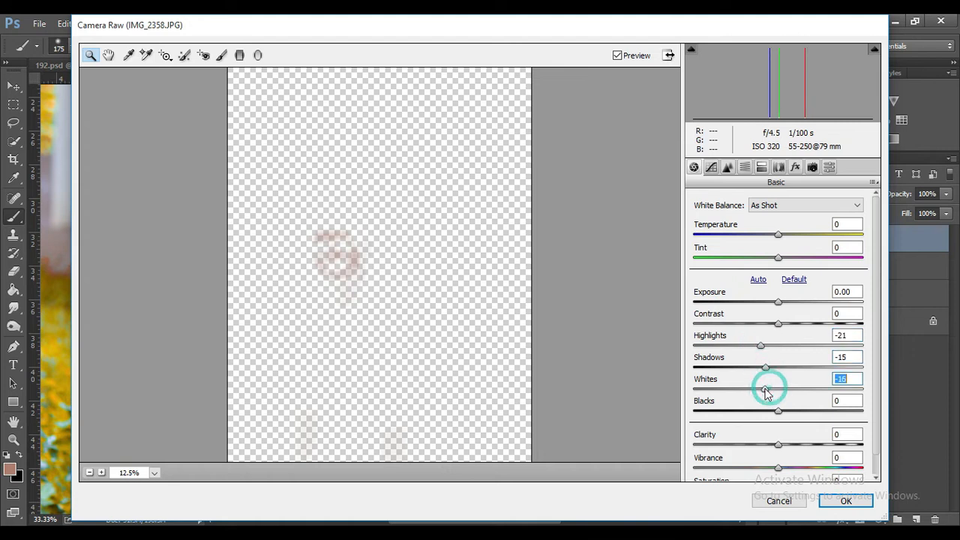
# Step: Set the HSL saturation of Reds to +3 and Oranges to -12, and apply the Camera Raw changes
pyautogui.click(744, 167)
pyautogui.click(771, 283)
pyautogui.click(699, 220)
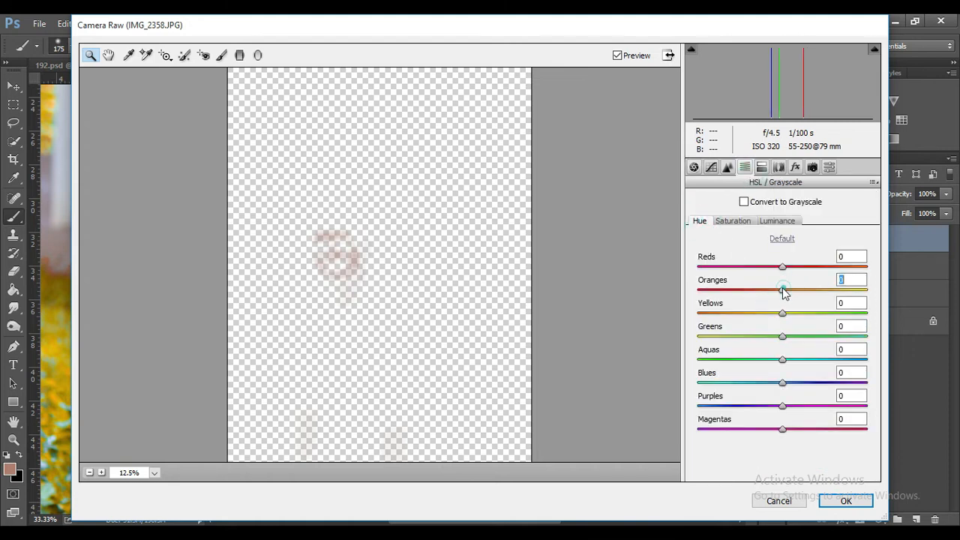
pyautogui.click(777, 220)
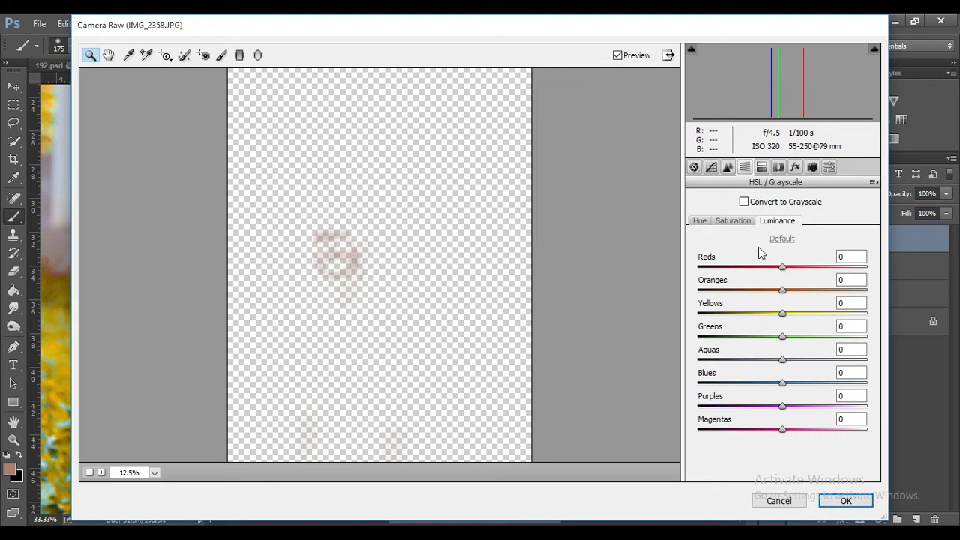
pyautogui.click(733, 220)
pyautogui.click(841, 500)
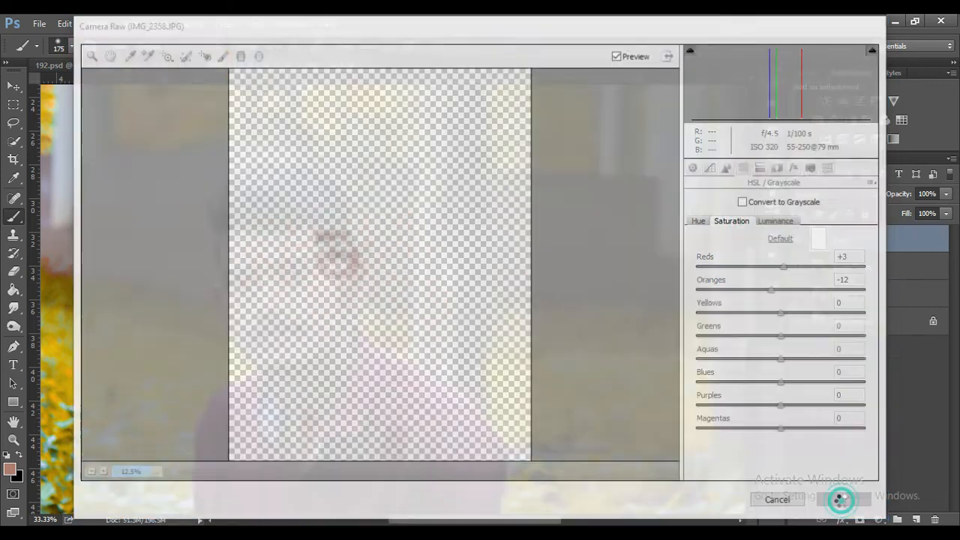
# Step: Apply a Color Lookup to Layer 2 with the 3D LUT "_Orange and Blue • 16.cube"
pyautogui.click(95, 23)
pyautogui.moveTo(113, 59)
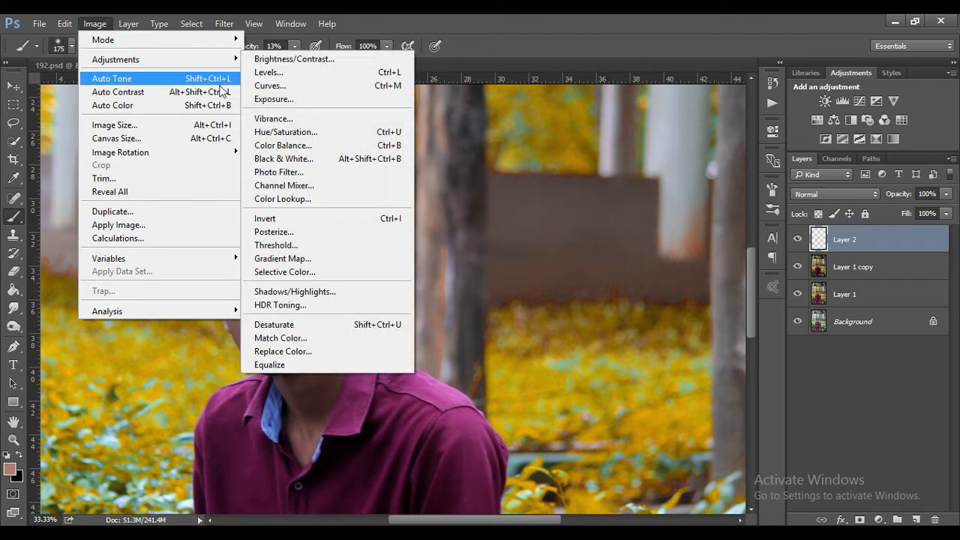
pyautogui.click(290, 199)
pyautogui.click(704, 121)
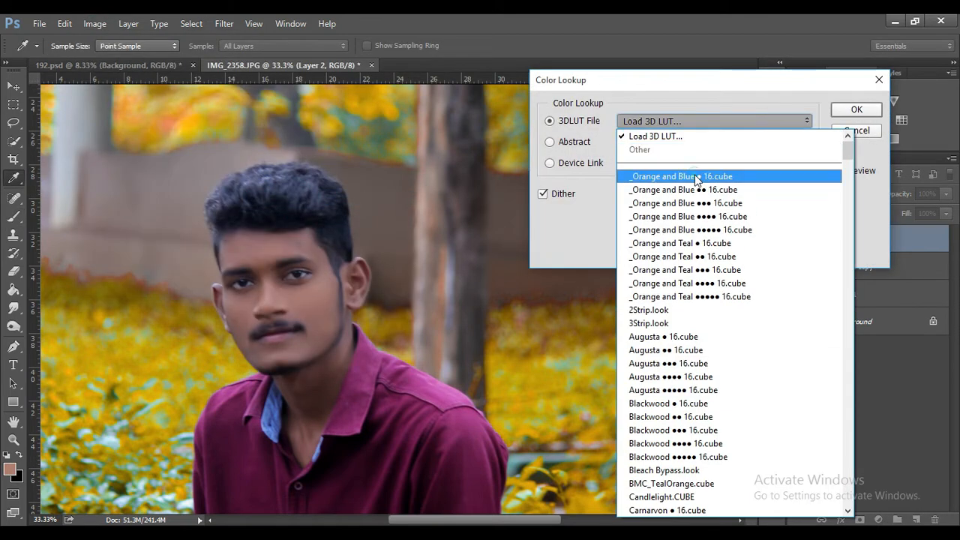
pyautogui.click(700, 176)
pyautogui.click(846, 112)
pyautogui.press('b')
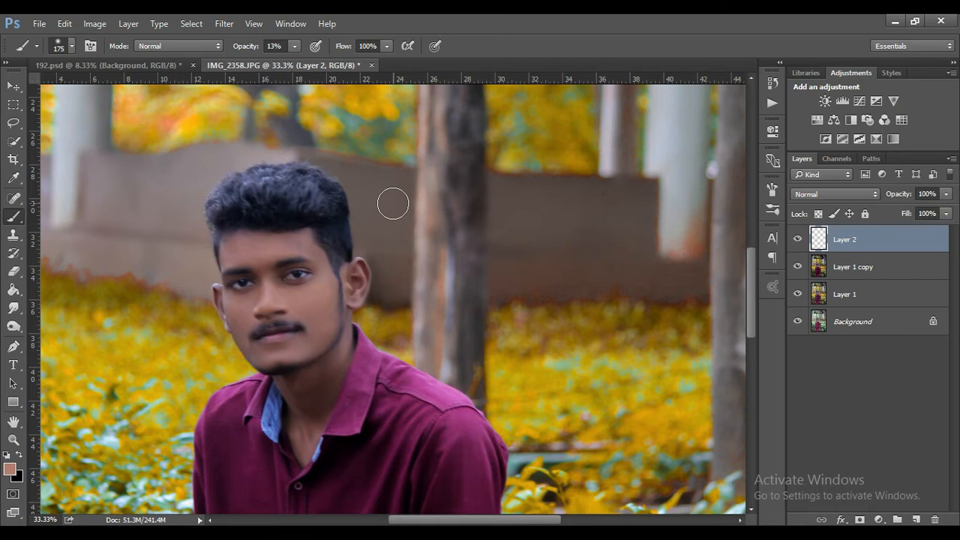
# Step: Merge Layer 2 with Layer 1 copy
pyautogui.scroll(-4, 393, 204)
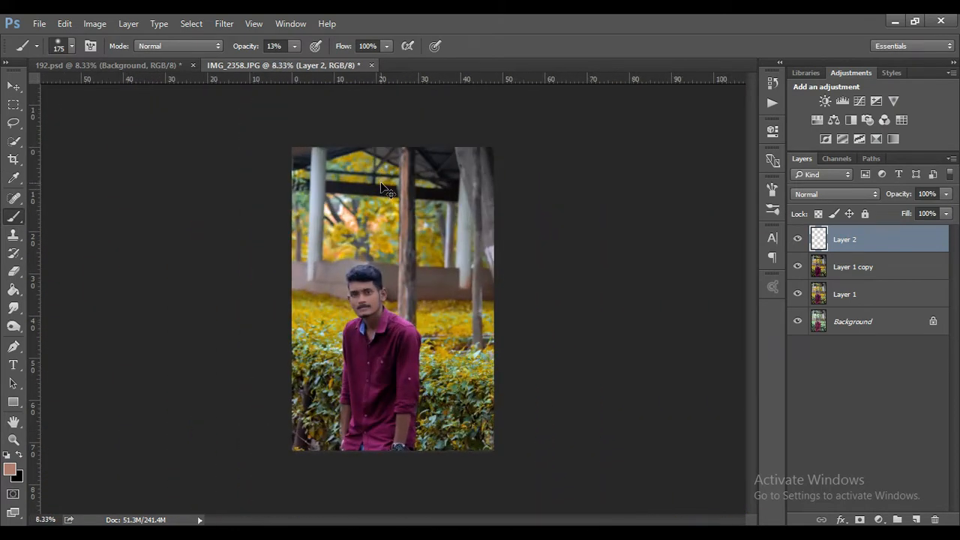
pyautogui.keyDown('ctrl'); pyautogui.click(888, 275); pyautogui.keyUp('ctrl')
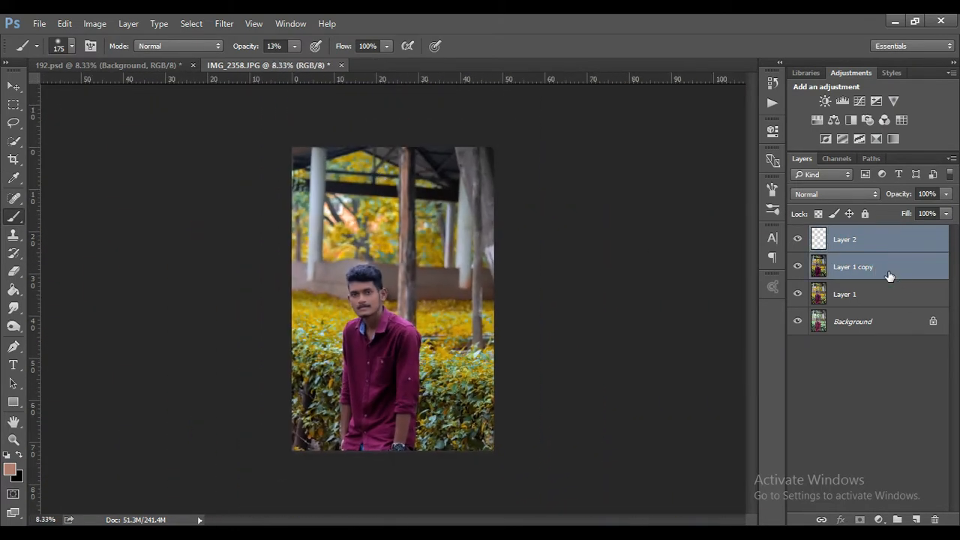
pyautogui.hotkey('ctrl', 'e')
# Step: Add a post-crop vignette of -27 to the merged layer with the Camera Raw Filter
pyautogui.click(224, 24)
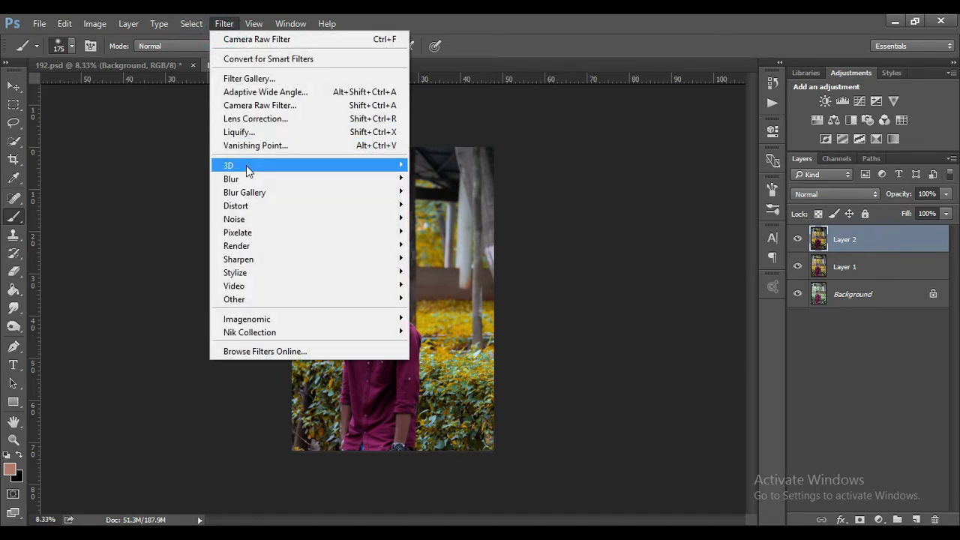
pyautogui.click(255, 119)
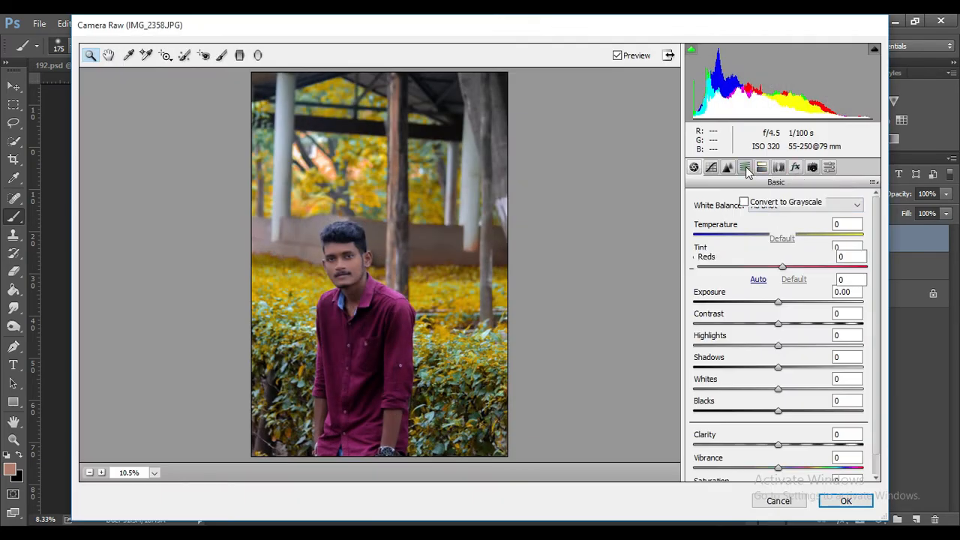
pyautogui.click(761, 166)
pyautogui.click(795, 166)
pyautogui.moveTo(782, 349); pyautogui.dragTo(759, 351)
pyautogui.click(846, 500)
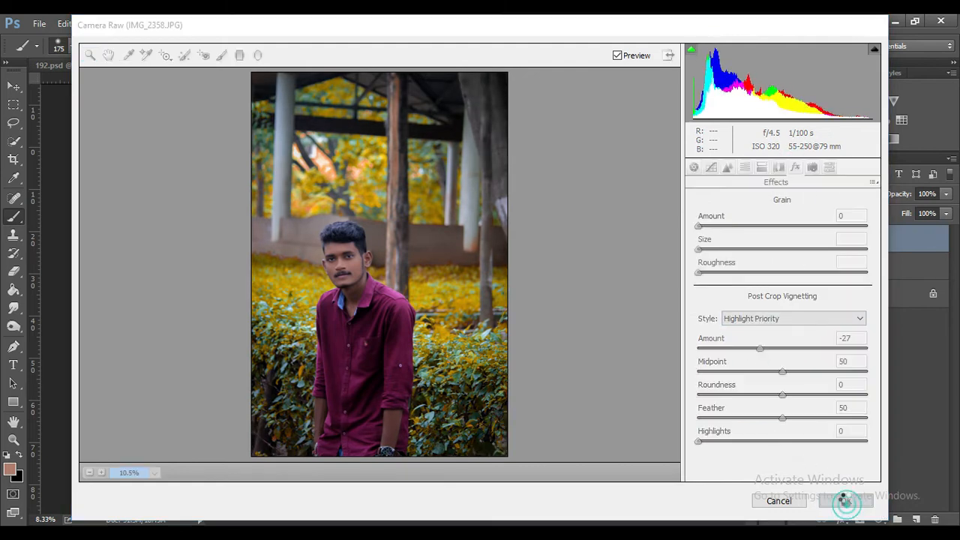
# Step: Darken the midtones of Layer 2 with Levels, setting the midtone input to 0.95
pyautogui.scroll(2, 486, 320)
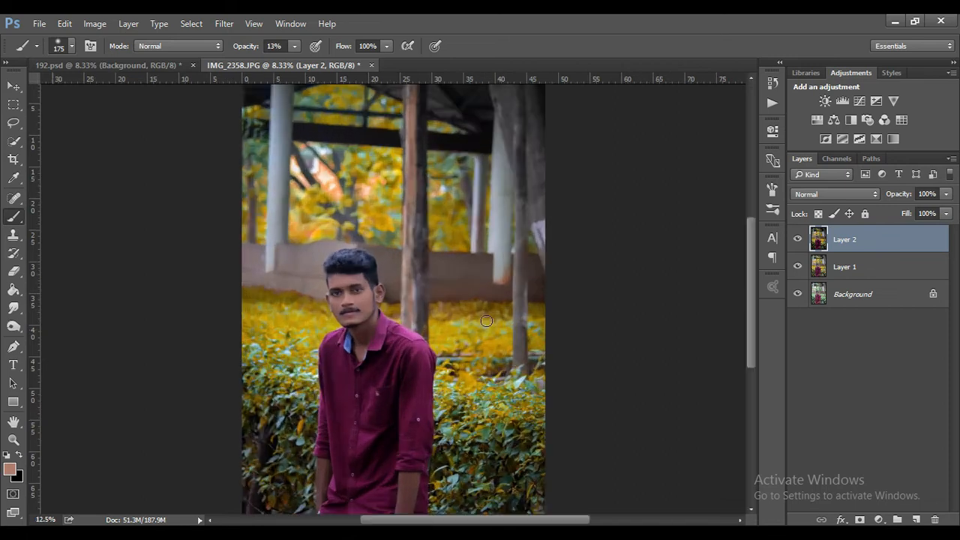
pyautogui.scroll(-1, 501, 277)
pyautogui.scroll(1, 501, 278)
pyautogui.hotkey('ctrl', 'l')
pyautogui.moveTo(718, 285); pyautogui.dragTo(721, 287)
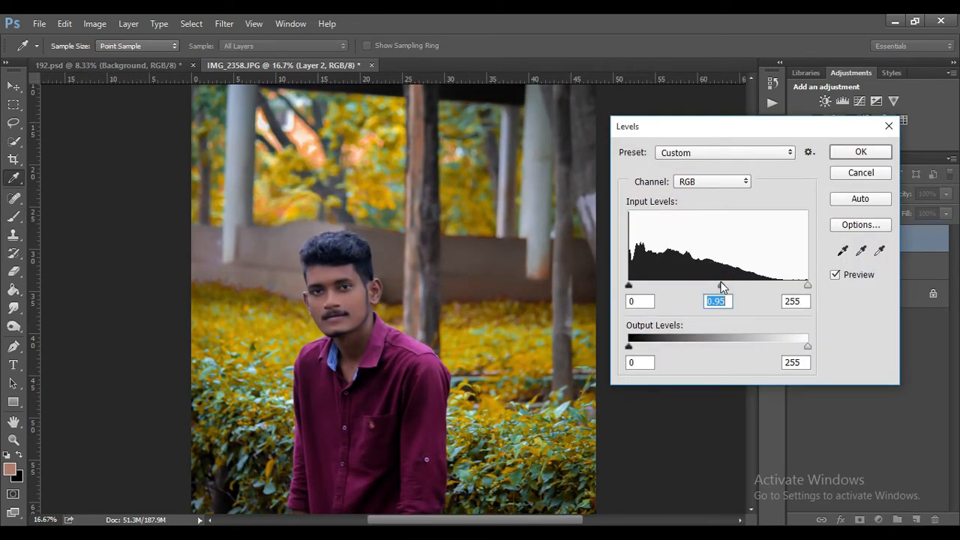
pyautogui.press('Return')
pyautogui.press('b')
pyautogui.hotkey('ctrl', '-')
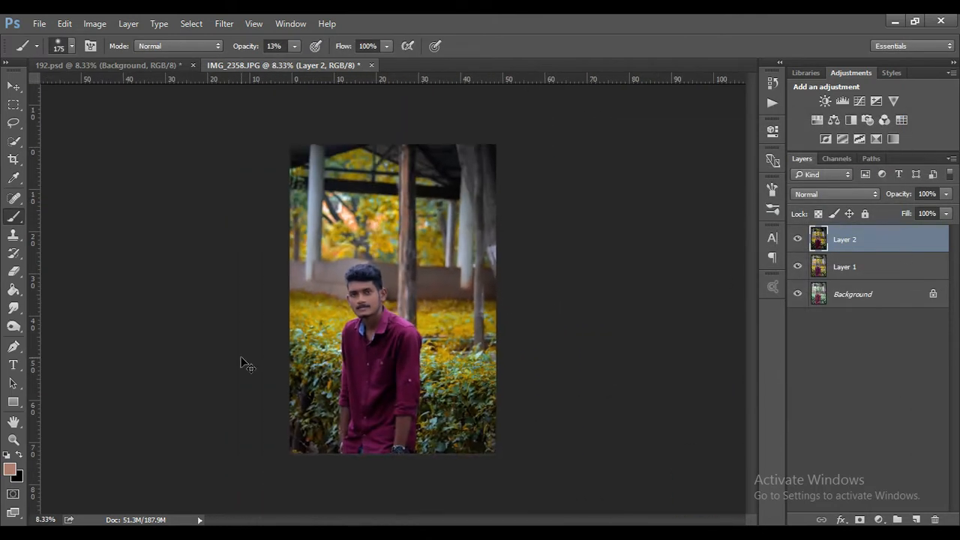
# Step: Select the maroon shirt with the Quick Selection tool, excluding the hedge beside the sleeve and the neck
pyautogui.hotkey('ctrl', '+')
pyautogui.moveTo(748, 290); pyautogui.dragTo(748, 343)
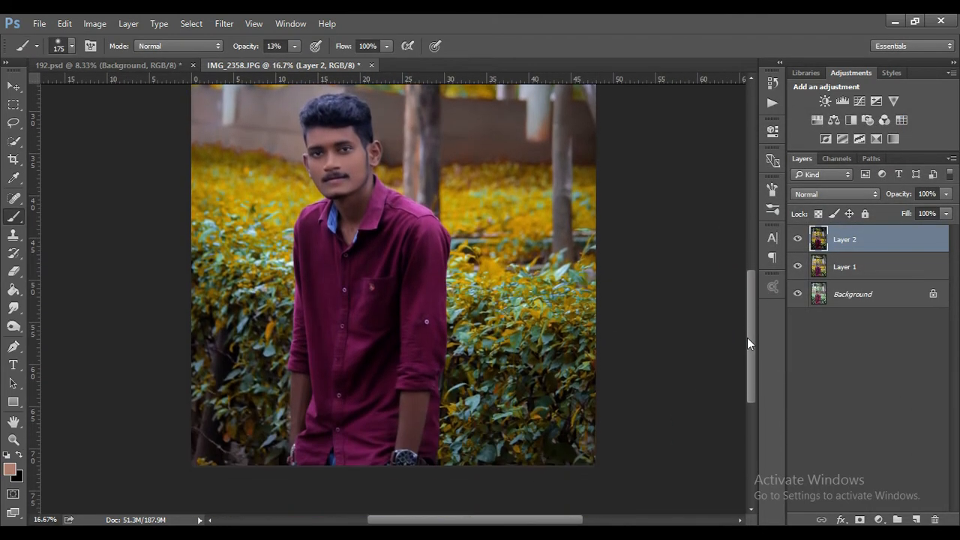
pyautogui.press('w')
pyautogui.moveTo(391, 245)
pyautogui.mouseDown()
pyautogui.moveTo(366, 307)
pyautogui.moveTo(330, 300)
pyautogui.moveTo(312, 275)
pyautogui.mouseUp()
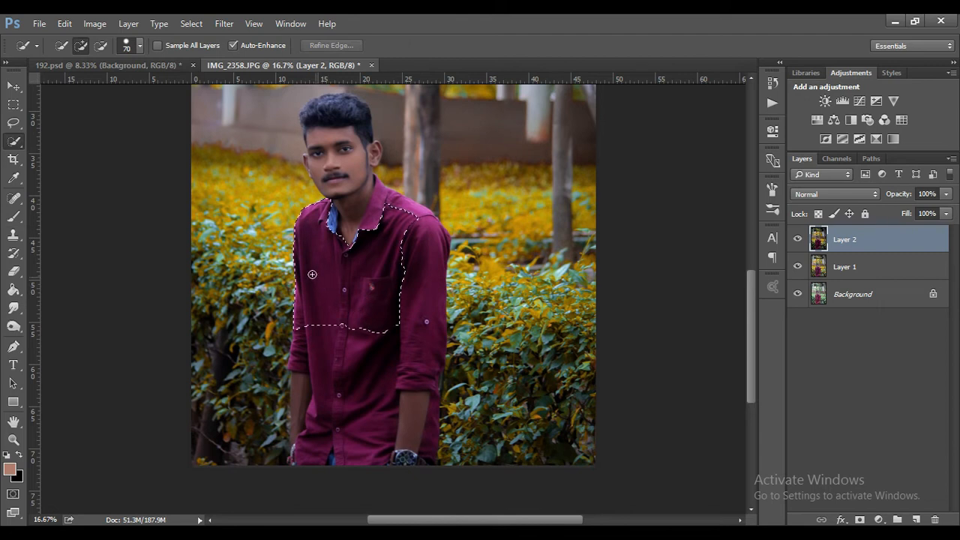
pyautogui.moveTo(382, 206)
pyautogui.mouseDown()
pyautogui.moveTo(400, 222)
pyautogui.moveTo(408, 296)
pyautogui.moveTo(394, 349)
pyautogui.moveTo(296, 360)
pyautogui.mouseUp()
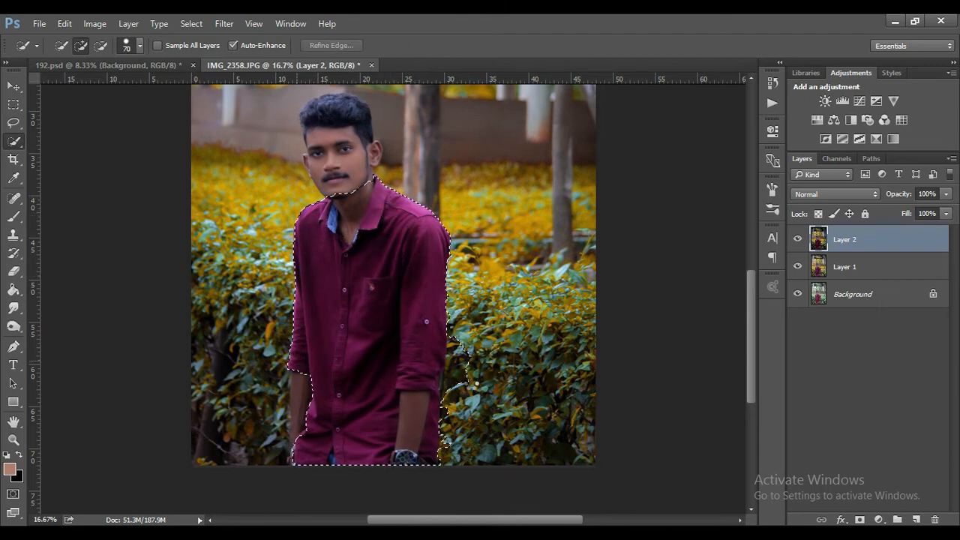
pyautogui.moveTo(465, 358)
pyautogui.mouseDown()
pyautogui.moveTo(443, 432)
pyautogui.moveTo(449, 448)
pyautogui.mouseUp()
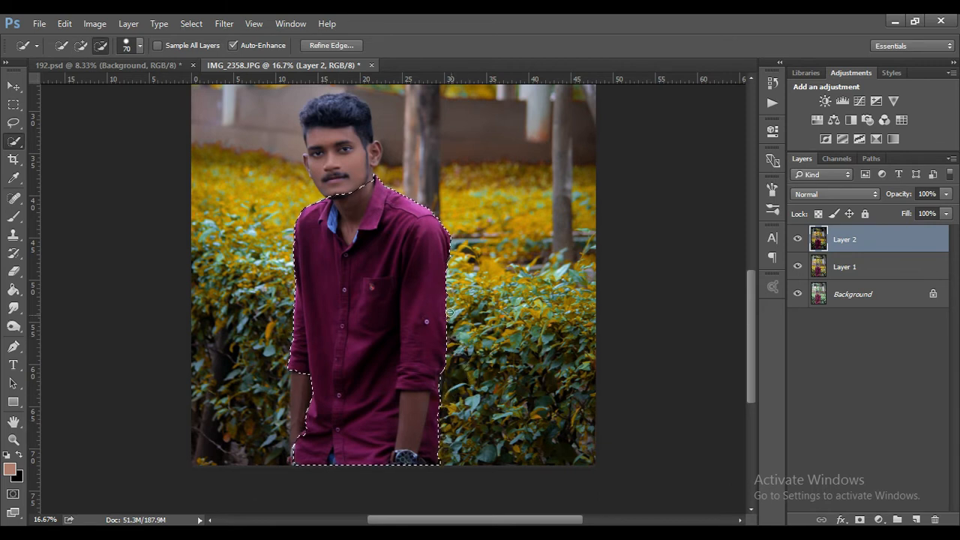
pyautogui.moveTo(354, 193); pyautogui.dragTo(344, 223)
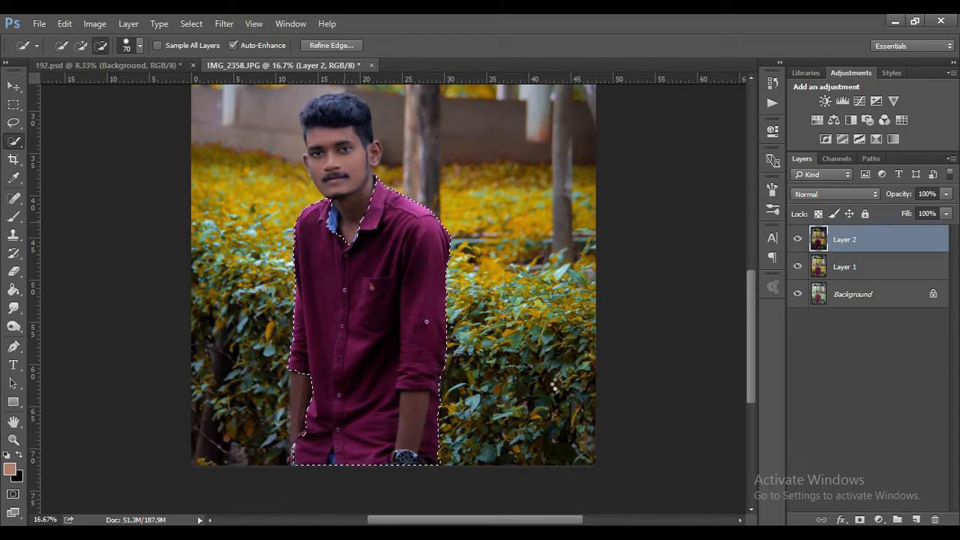
pyautogui.click(306, 433)
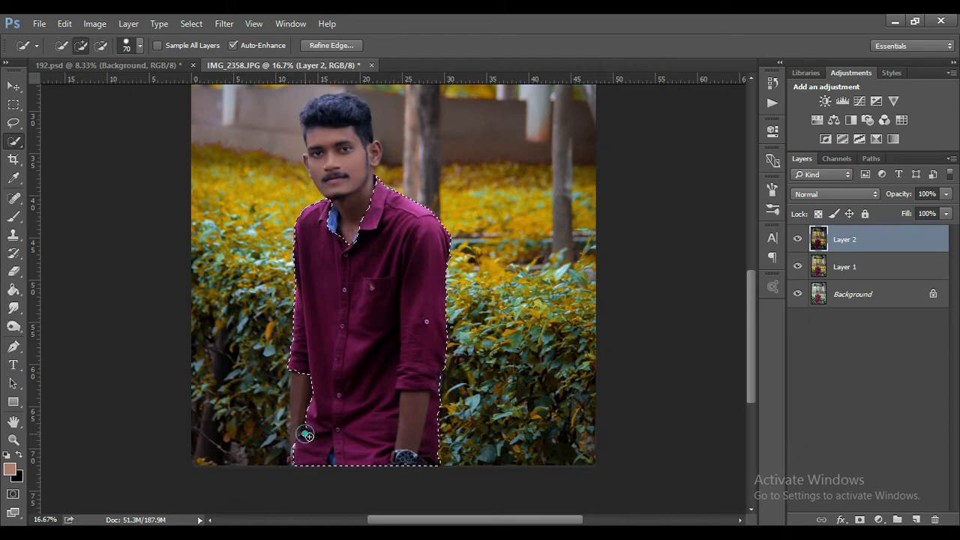
# Step: Add a Hue/Saturation adjustment layer for the selected shirt with Saturation +17 and Lightness -11
pyautogui.click(877, 519)
pyautogui.click(854, 347)
pyautogui.moveTo(649, 274); pyautogui.dragTo(655, 249)
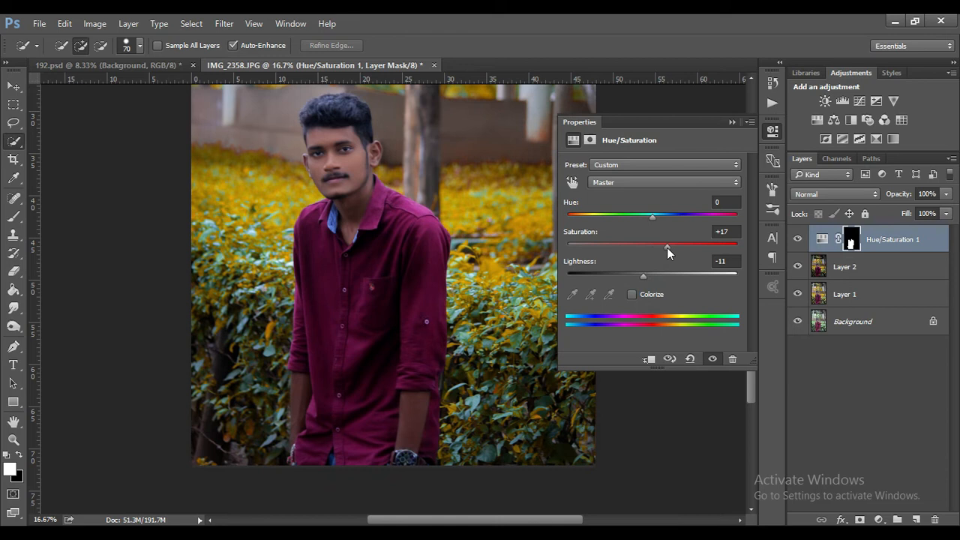
pyautogui.hotkey('ctrl', '-')
pyautogui.hotkey('ctrl', '-')
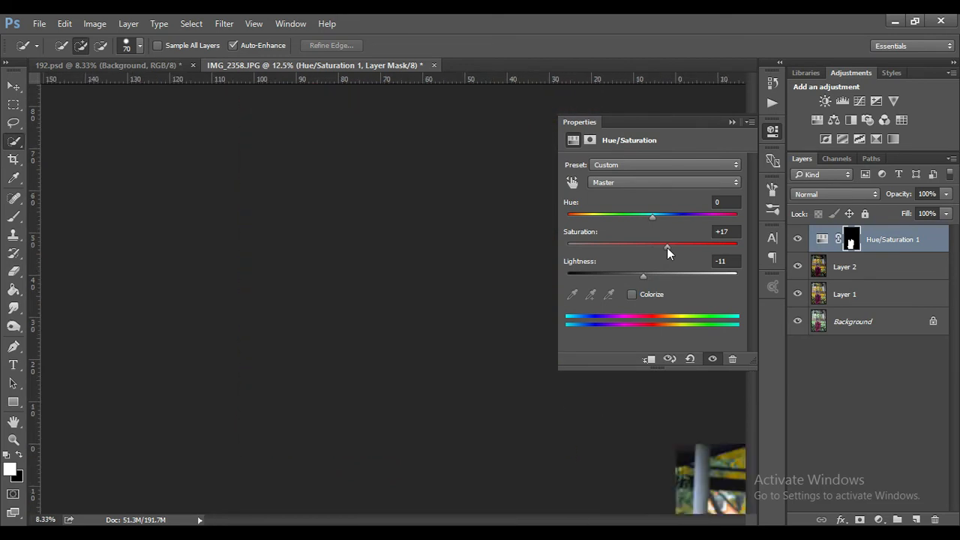
pyautogui.hotkey('ctrl', '+')
pyautogui.click(732, 122)
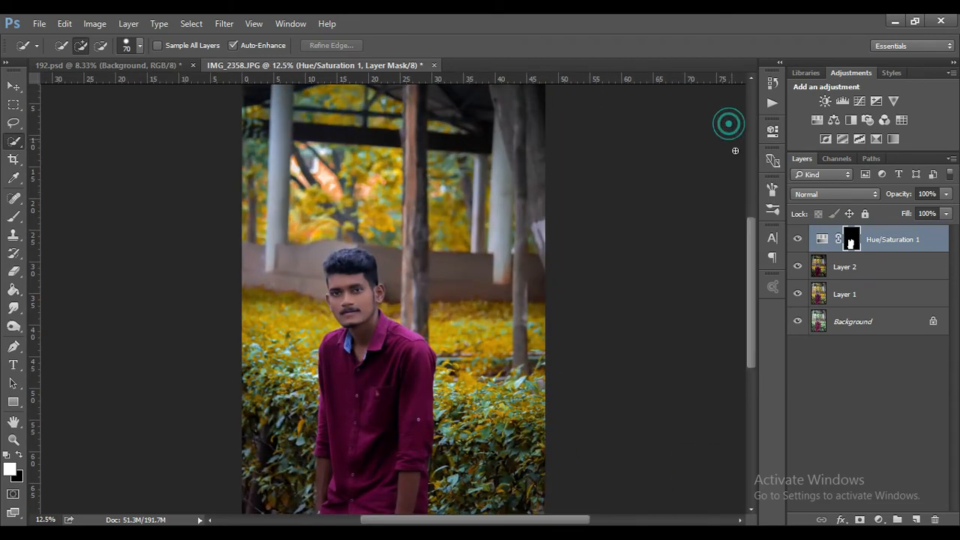
# Step: Compare the image with the shirt adjustment off and on, and merge the adjustment layer with Layer 2
pyautogui.click(798, 239)
pyautogui.click(798, 239)
pyautogui.keyDown('shift'); pyautogui.click(881, 273); pyautogui.keyUp('shift')
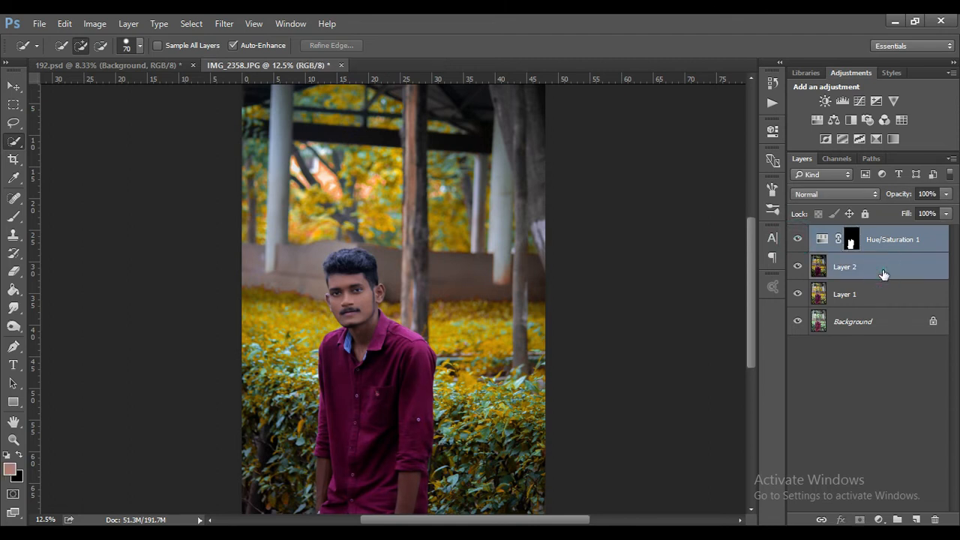
pyautogui.hotkey('ctrl', 'e')
pyautogui.hotkey('ctrl', '-')
pyautogui.hotkey('ctrl', '+')
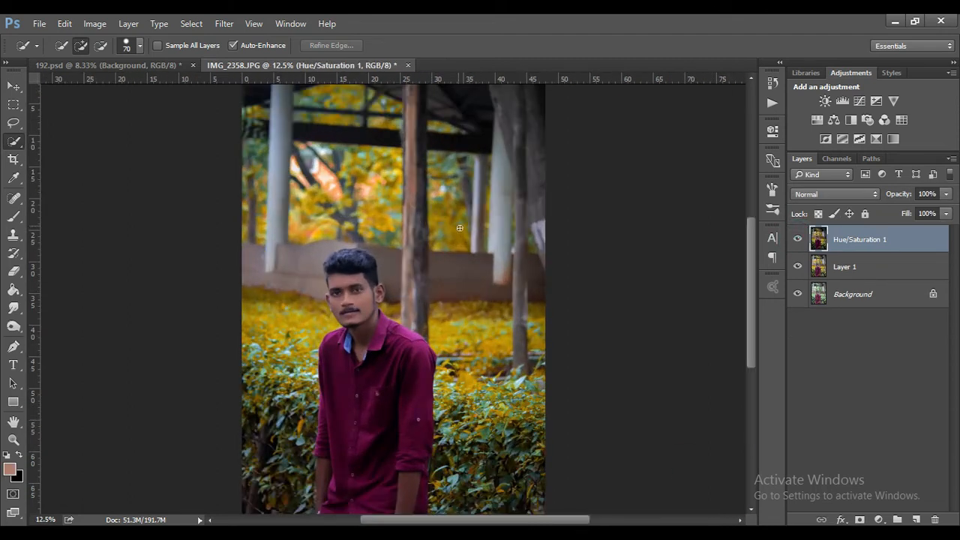
# Step: Copy the LINE layer from 192.psd into IMG_2358.JPG and place the white line horizontally across the man's hairline
pyautogui.click(111, 67)
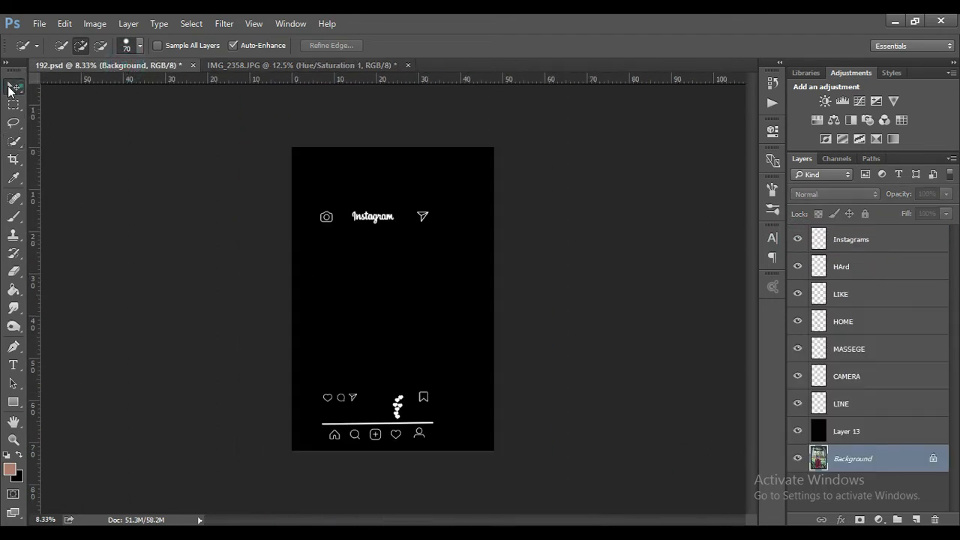
pyautogui.click(14, 85)
pyautogui.click(851, 241)
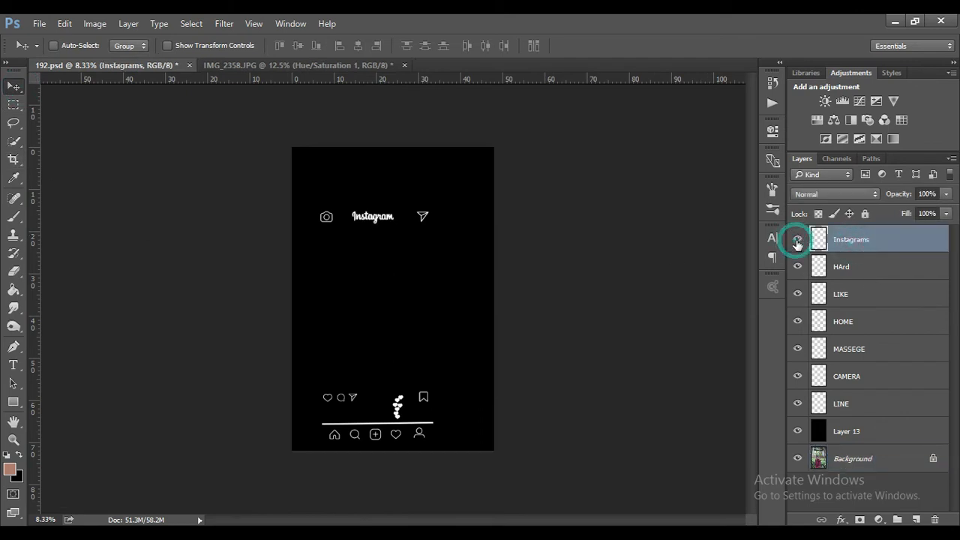
pyautogui.click(840, 403)
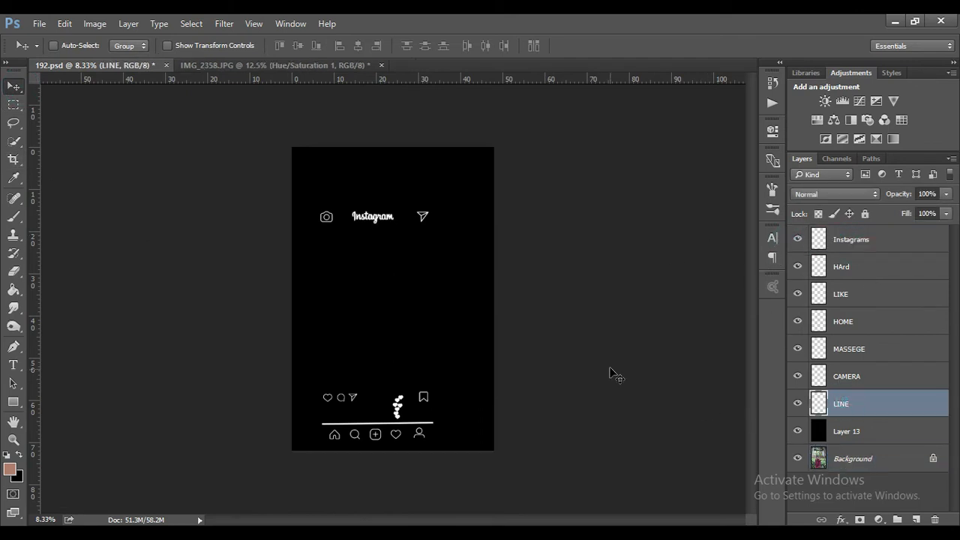
pyautogui.moveTo(424, 411); pyautogui.dragTo(382, 301)
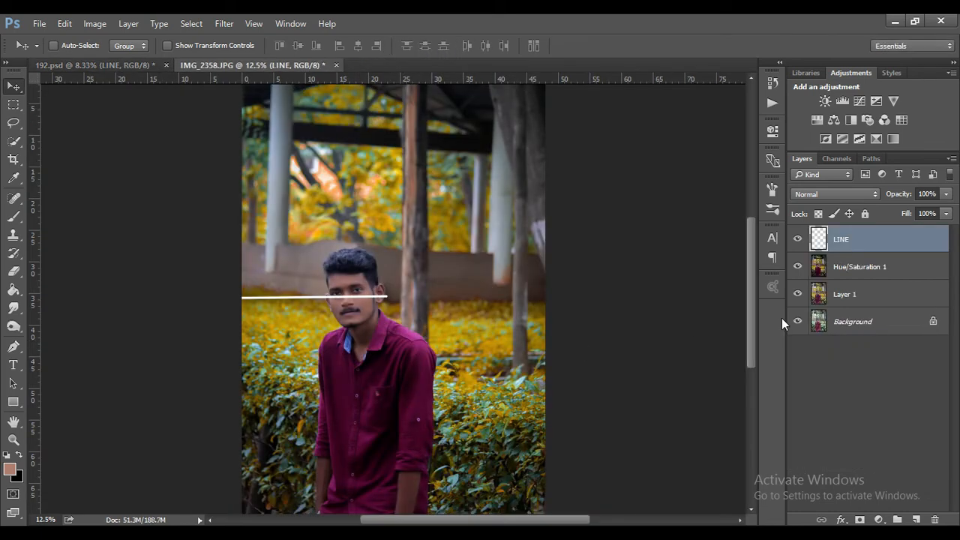
pyautogui.moveTo(754, 311); pyautogui.dragTo(787, 351)
pyautogui.moveTo(314, 176); pyautogui.dragTo(368, 154)
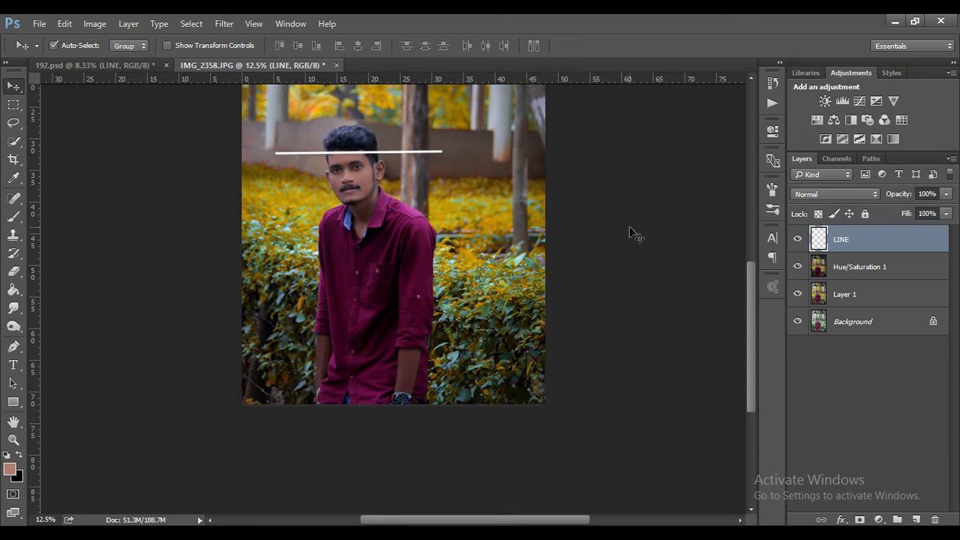
# Step: Duplicate the white line and place the copy horizontally across the shirt at the lower sleeve
pyautogui.hotkey('ctrl', 'j')
pyautogui.hotkey('ctrl', 't')
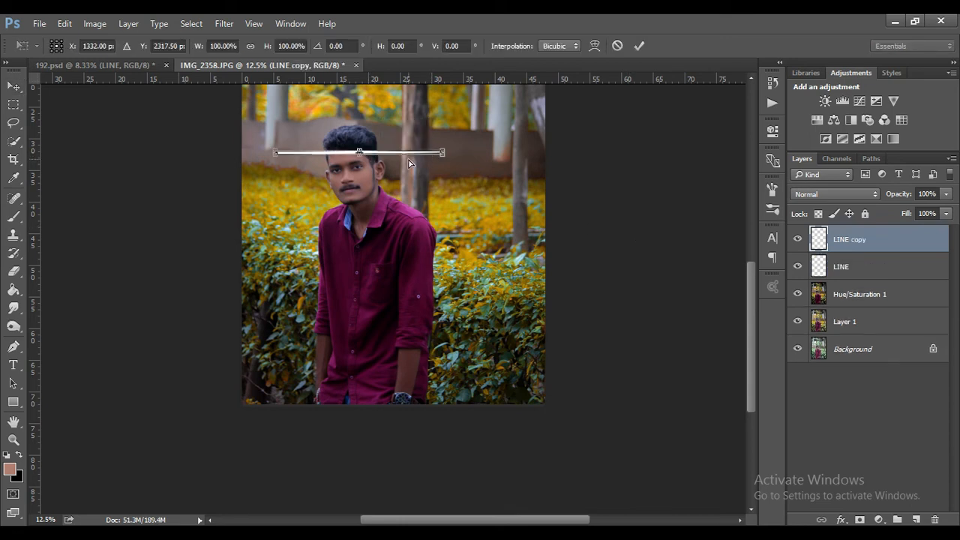
pyautogui.press('Return')
pyautogui.moveTo(409, 163); pyautogui.dragTo(412, 336)
# Step: Duplicate the lower line, rotate it upright and place it as the frame's right side beside the man's arm
pyautogui.hotkey('ctrl', 'j')
pyautogui.hotkey('ctrl', 't')
pyautogui.press('Return')
pyautogui.moveTo(419, 303); pyautogui.dragTo(461, 289)
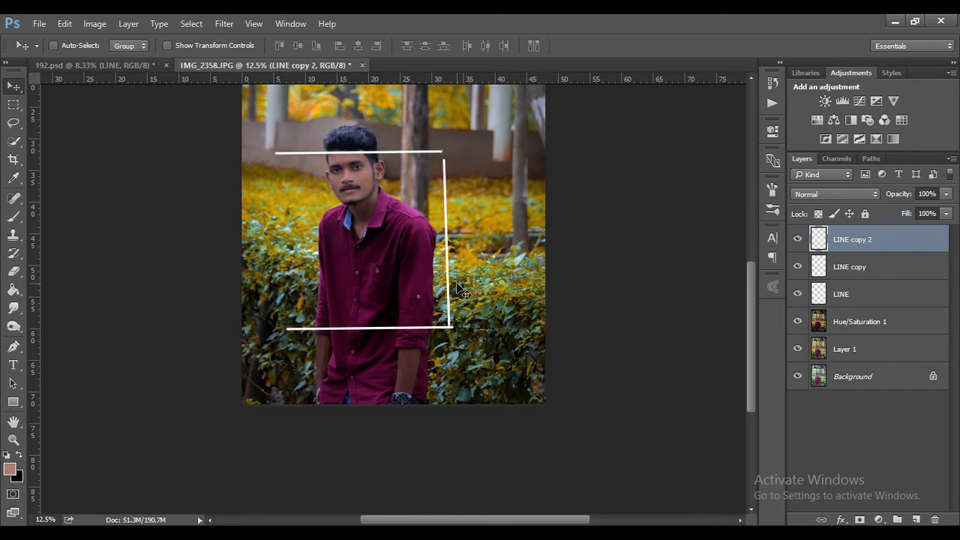
pyautogui.hotkey('ctrl', 't')
pyautogui.press('Right')
pyautogui.press('Right')
pyautogui.press('Right')
pyautogui.press('Return')
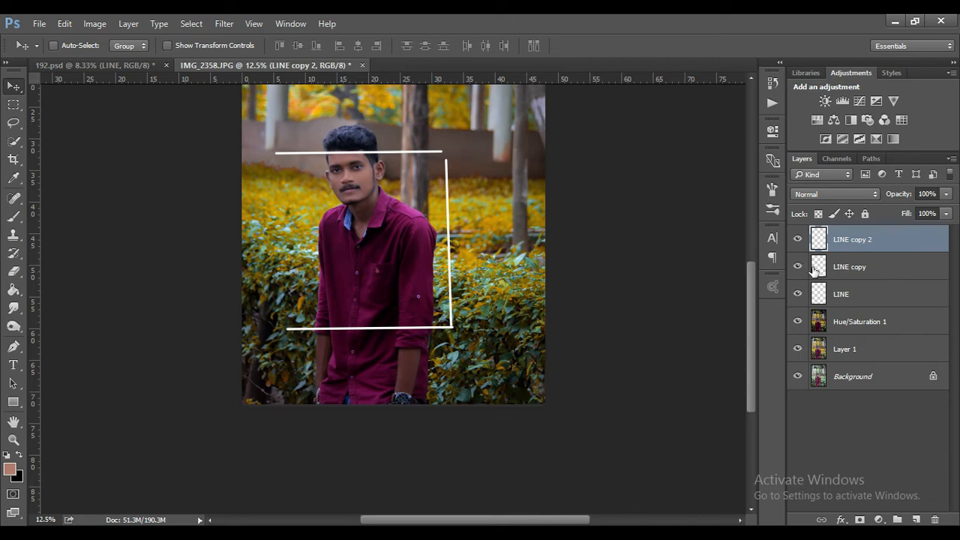
# Step: Nudge the upper LINE layer down and right until its right end meets the top of the vertical line
pyautogui.click(849, 293)
pyautogui.hotkey('ctrl', 't')
pyautogui.press('Down')
pyautogui.press('Down')
pyautogui.press('Down')
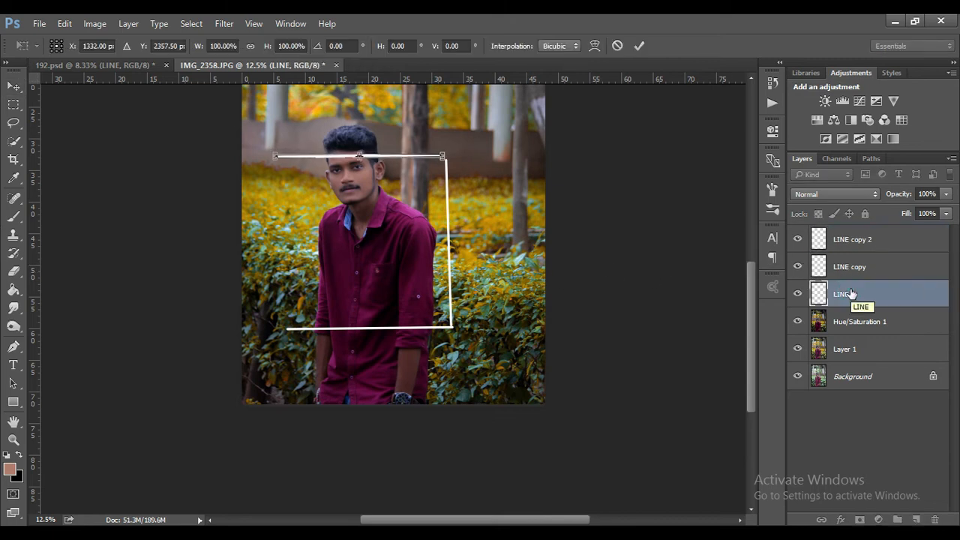
pyautogui.press('Down')
pyautogui.press('Down')
pyautogui.press('Return')
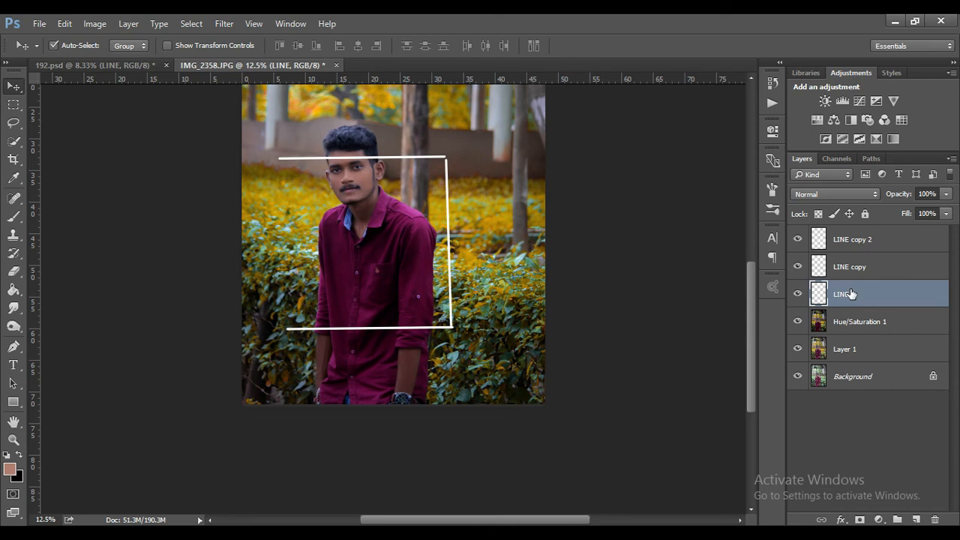
pyautogui.hotkey('ctrl', 't')
pyautogui.press('Right')
pyautogui.press('Right')
pyautogui.press('Right')
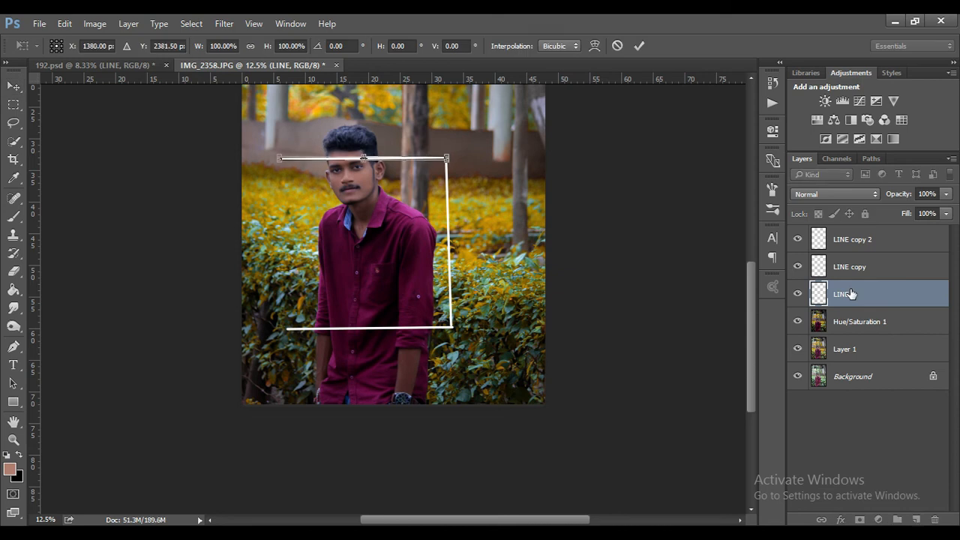
pyautogui.press('Return')
pyautogui.hotkey('ctrl', 't')
pyautogui.press('Right')
pyautogui.press('Right')
pyautogui.press('Return')
pyautogui.hotkey('ctrl', 't')
pyautogui.press('Down')
pyautogui.press('Return')
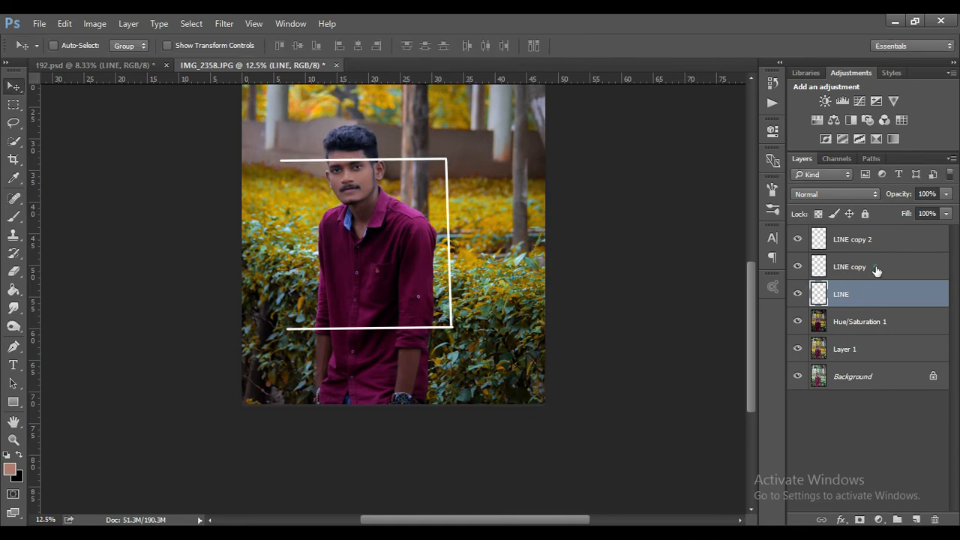
# Step: Nudge LINE copy slightly left so that its right end lines up with the foot of the vertical line
pyautogui.click(876, 270)
pyautogui.hotkey('ctrl', 't')
pyautogui.press('Return')
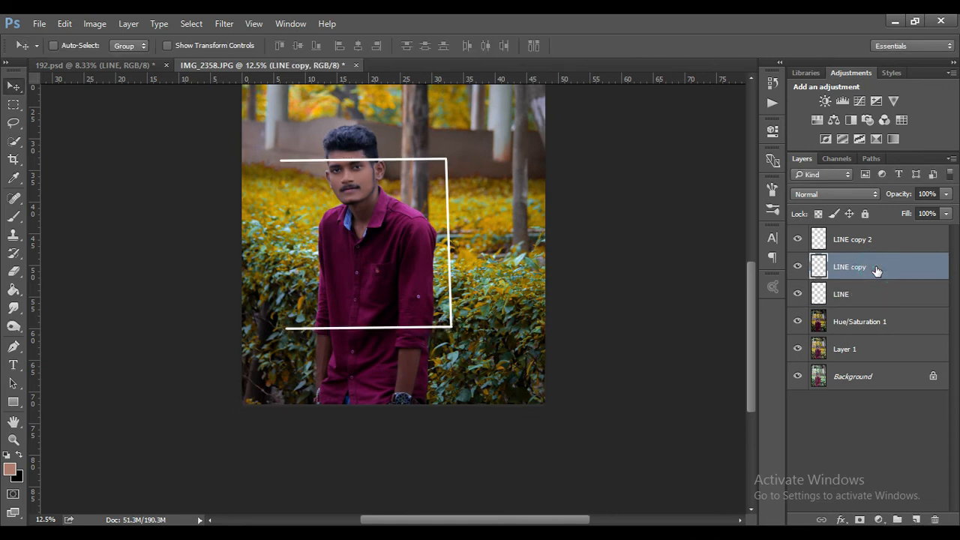
# Step: Duplicate the vertical line and shift the copy left until it closes the frame's left side
pyautogui.click(870, 239)
pyautogui.hotkey('ctrl', 'j')
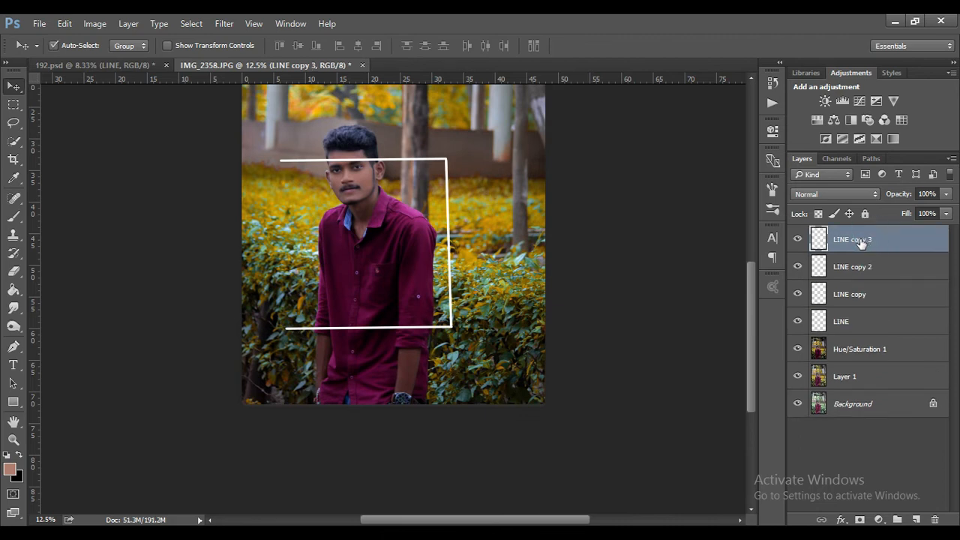
pyautogui.hotkey('ctrl', 't')
pyautogui.hotkey('shift', 'Left')
pyautogui.hotkey('shift', 'Left')
pyautogui.hotkey('shift', 'Left')
pyautogui.hotkey('shift', 'Left')
pyautogui.hotkey('shift', 'Left')
pyautogui.hotkey('shift', 'Left')
pyautogui.hotkey('shift', 'Left')
pyautogui.hotkey('shift', 'Left')
pyautogui.hotkey('shift', 'Left')
pyautogui.hotkey('shift', 'Left')
pyautogui.hotkey('shift', 'Left')
pyautogui.hotkey('shift', 'Left')
pyautogui.hotkey('shift', 'Left')
pyautogui.hotkey('shift', 'Left')
pyautogui.hotkey('shift', 'Left')
pyautogui.hotkey('shift', 'Left')
pyautogui.hotkey('shift', 'Left')
pyautogui.hotkey('shift', 'Left')
pyautogui.hotkey('shift', 'Left')
pyautogui.hotkey('shift', 'Left')
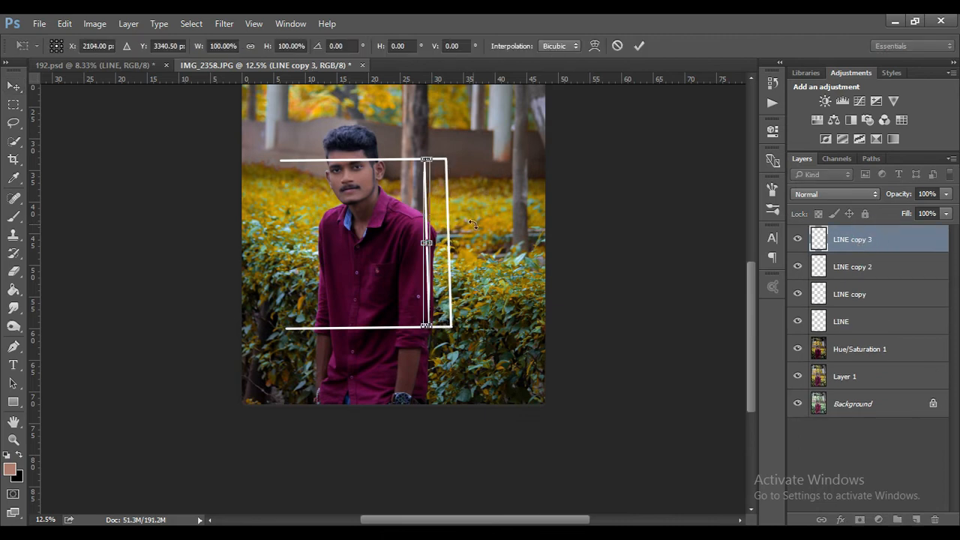
pyautogui.press('Left')
pyautogui.press('Left')
pyautogui.press('Left')
pyautogui.press('Left')
pyautogui.press('Left')
pyautogui.press('Left')
pyautogui.press('Left')
pyautogui.press('Left')
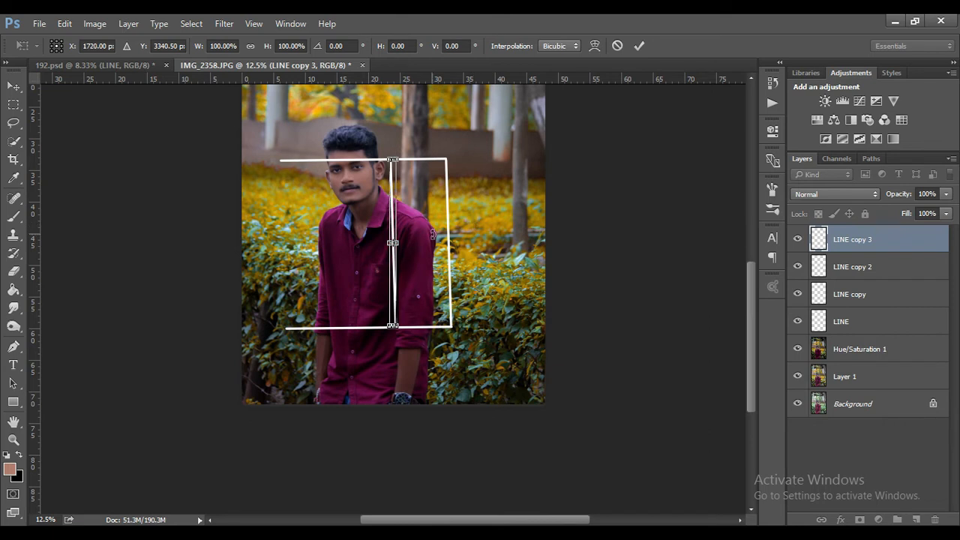
pyautogui.press('Return')
pyautogui.moveTo(392, 240); pyautogui.dragTo(286, 239)
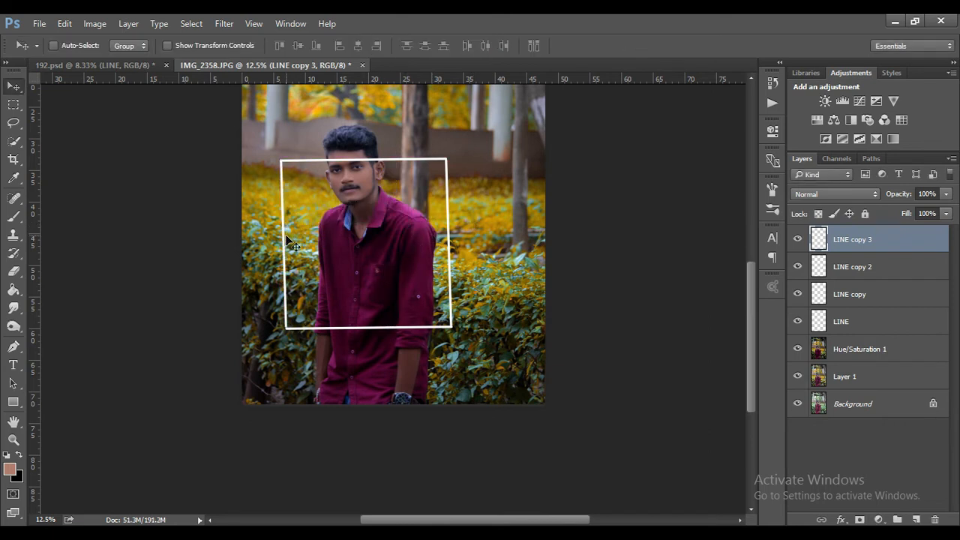
# Step: Erase the part of the LINE layer that crosses the man's hair and forehead, using a 45 px eraser
pyautogui.hotkey('ctrl', '-')
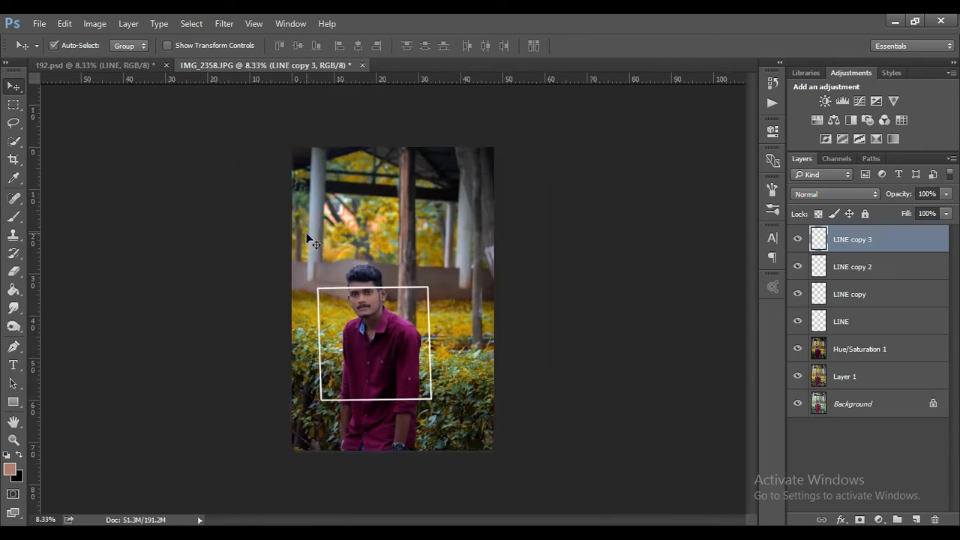
pyautogui.hotkey('ctrl', '+')
pyautogui.hotkey('ctrl', '+')
pyautogui.hotkey('ctrl', '+')
pyautogui.hotkey('ctrl', '+')
pyautogui.hotkey('ctrl', '+')
pyautogui.hotkey('ctrl', '+')
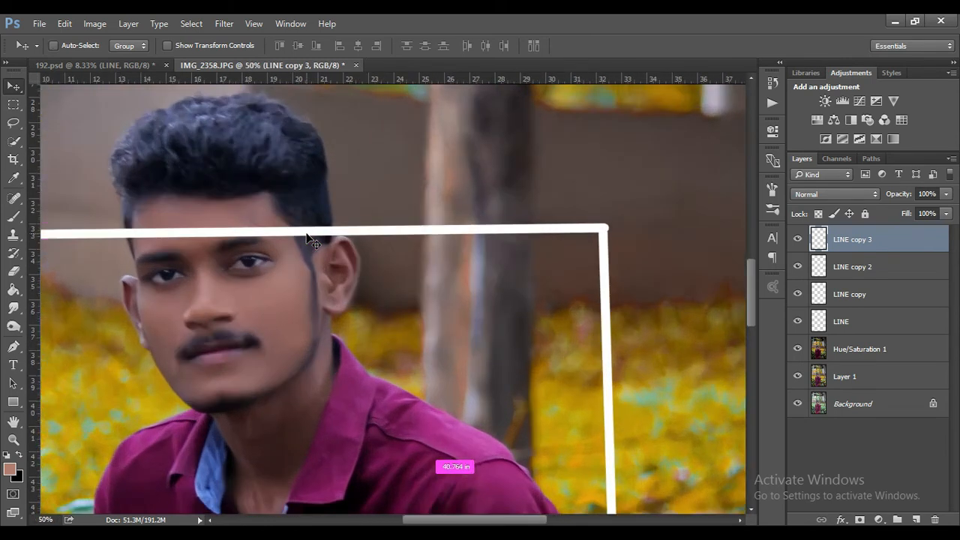
pyautogui.click(796, 320)
pyautogui.click(795, 320)
pyautogui.press('e')
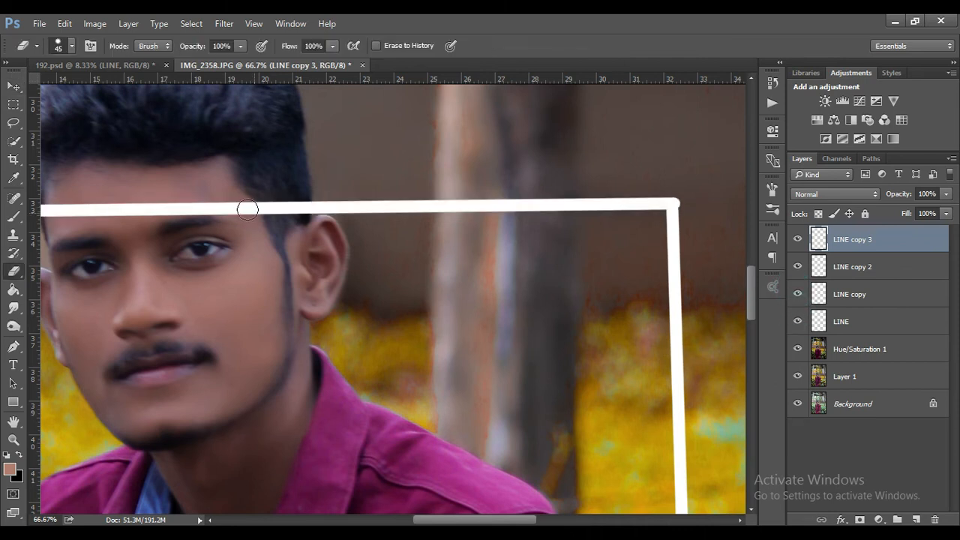
pyautogui.click(874, 300)
pyautogui.click(843, 322)
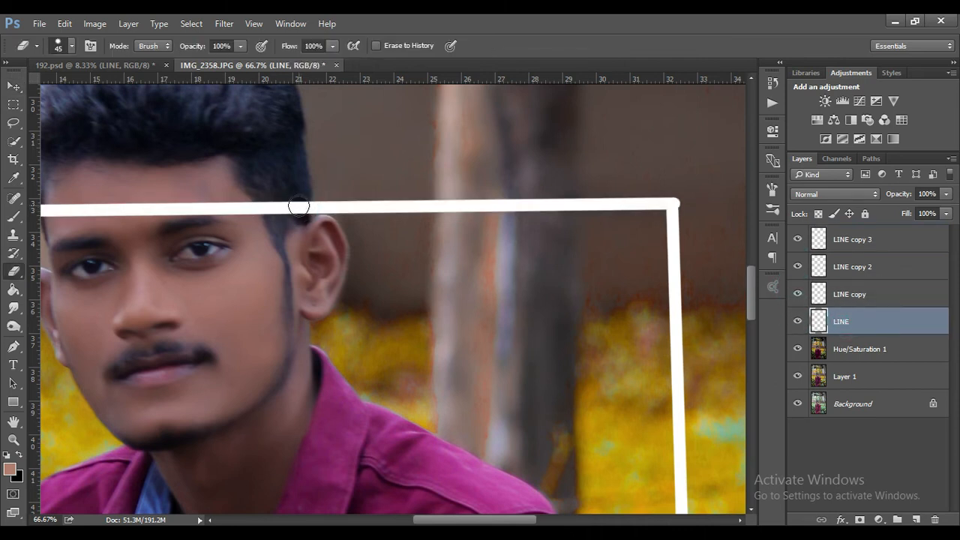
pyautogui.hotkey('ctrl', 'z')
pyautogui.click(300, 207)
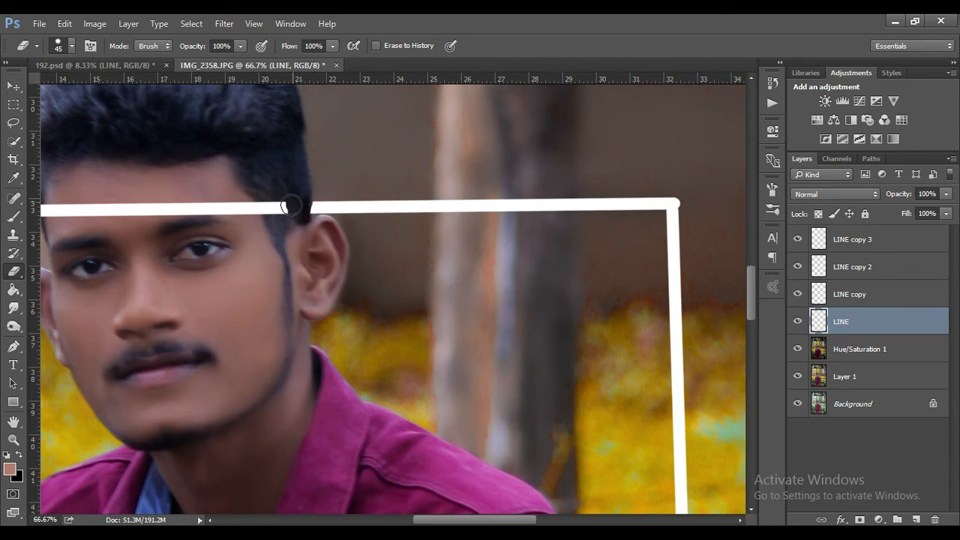
pyautogui.moveTo(291, 206); pyautogui.dragTo(256, 209)
pyautogui.moveTo(463, 519); pyautogui.dragTo(409, 520)
pyautogui.click(360, 213)
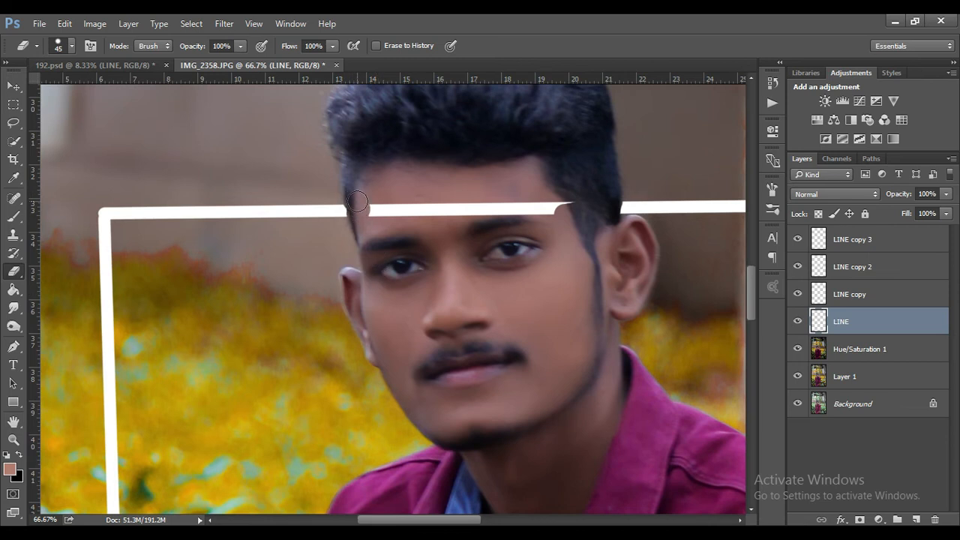
pyautogui.moveTo(361, 213); pyautogui.dragTo(581, 204)
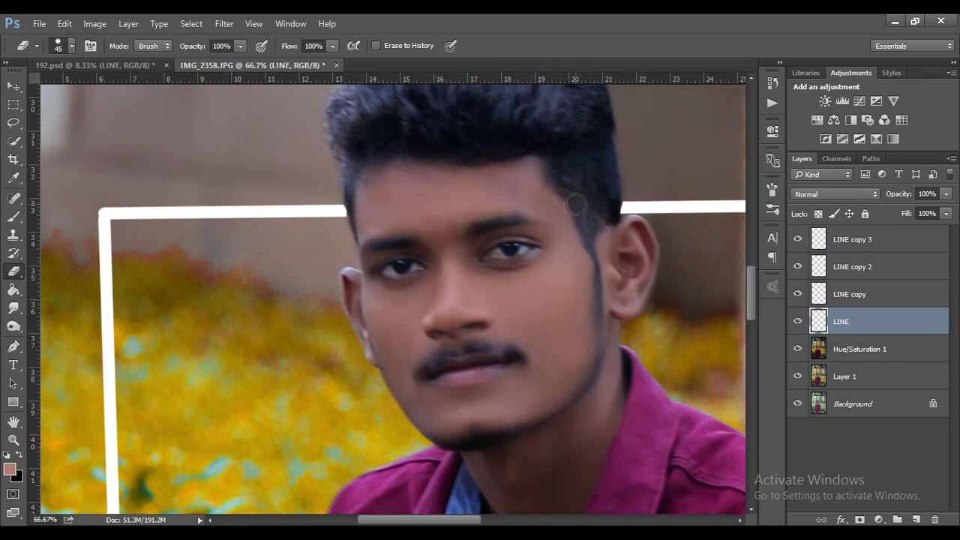
# Step: Duplicate LINE copy, place the duplicate below the LINE layer in the stack, and move the line down beneath the frame
pyautogui.hotkey('ctrl', '-')
pyautogui.hotkey('ctrl', '-')
pyautogui.hotkey('ctrl', '-')
pyautogui.hotkey('ctrl', '-')
pyautogui.hotkey('ctrl', '-')
pyautogui.hotkey('ctrl', '-')
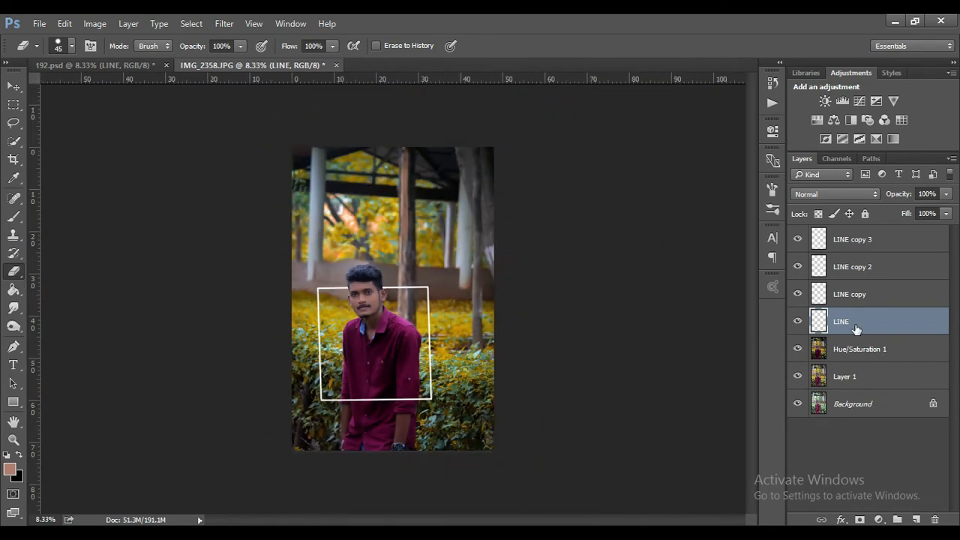
pyautogui.click(862, 297)
pyautogui.hotkey('ctrl', 'j')
pyautogui.moveTo(861, 295); pyautogui.dragTo(857, 358)
pyautogui.hotkey('ctrl', 't')
pyautogui.hotkey('shift', 'Down')
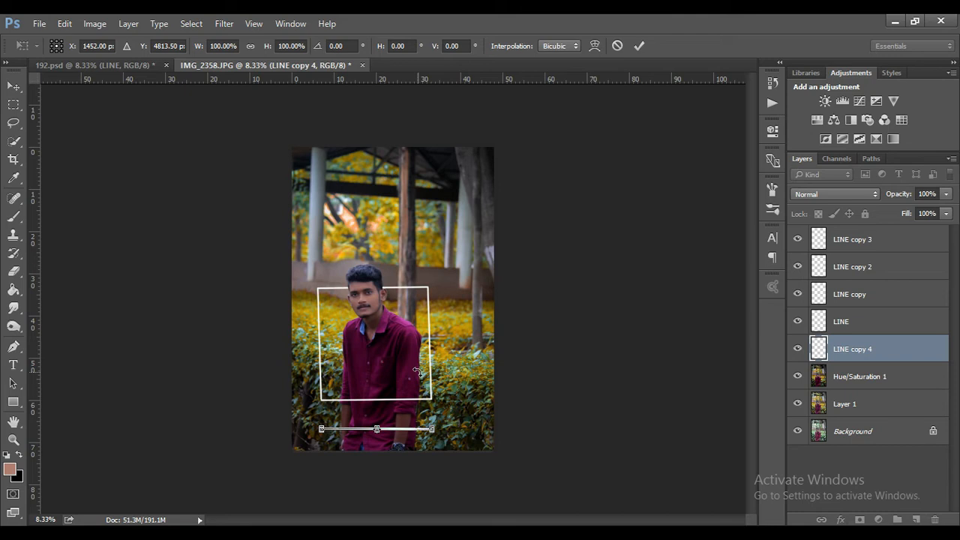
pyautogui.press('Return')
# Step: Copy the HOME icon row from 192.psd into IMG_2358.JPG and place it just beneath the lowest line
pyautogui.press('e')
pyautogui.hotkey('ctrl', '+')
pyautogui.moveTo(752, 322); pyautogui.dragTo(751, 338)
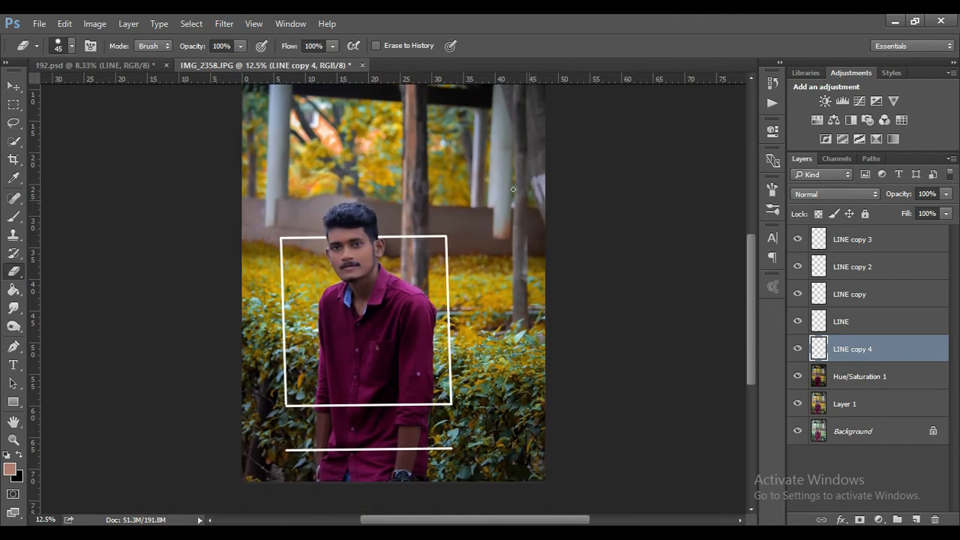
pyautogui.click(73, 65)
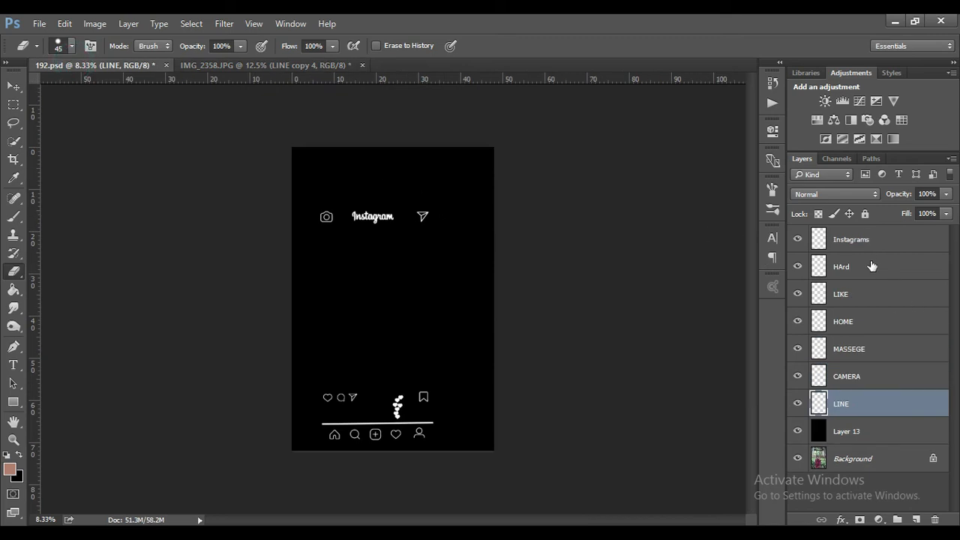
pyautogui.click(866, 375)
pyautogui.click(862, 350)
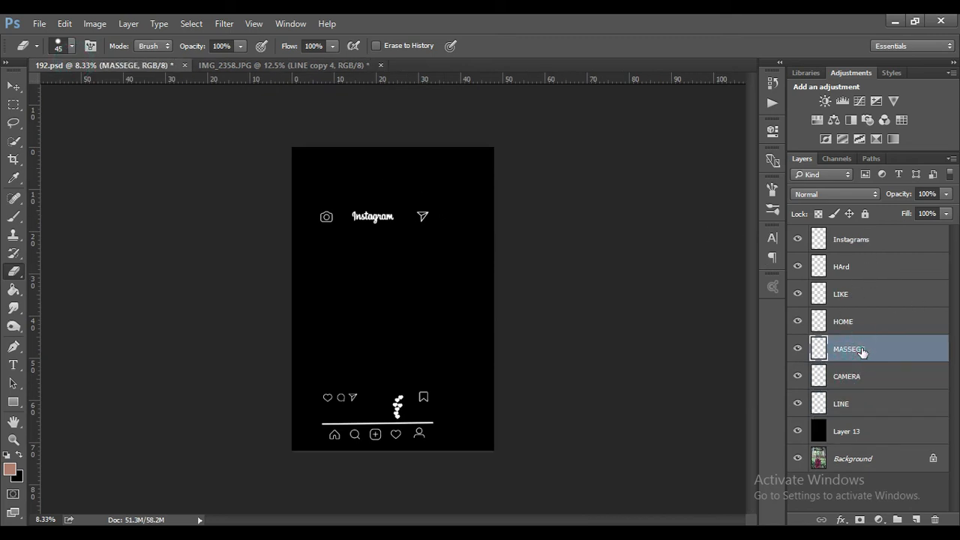
pyautogui.click(843, 324)
pyautogui.click(797, 322)
pyautogui.click(796, 323)
pyautogui.press('v')
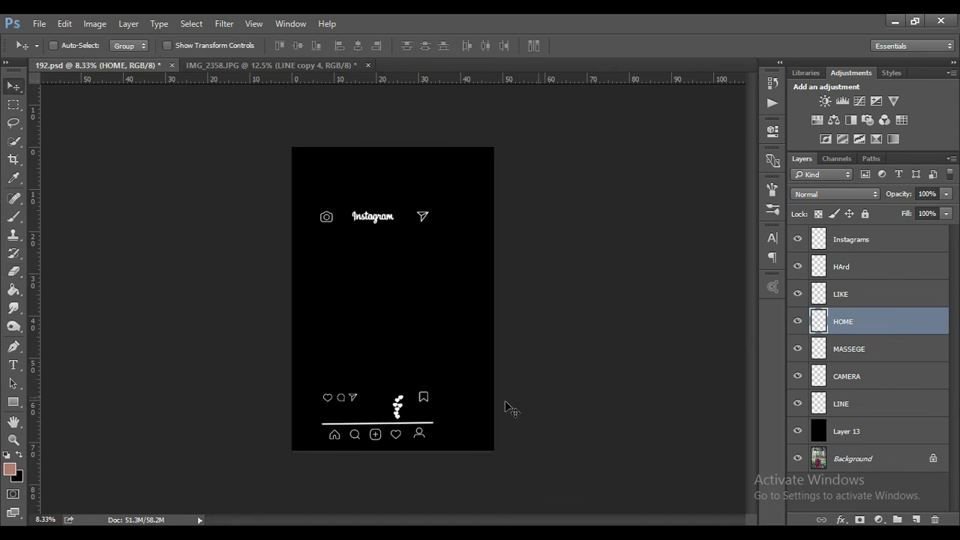
pyautogui.moveTo(399, 441); pyautogui.dragTo(416, 467)
pyautogui.hotkey('shift', 'Down')
pyautogui.hotkey('shift', 'Down')
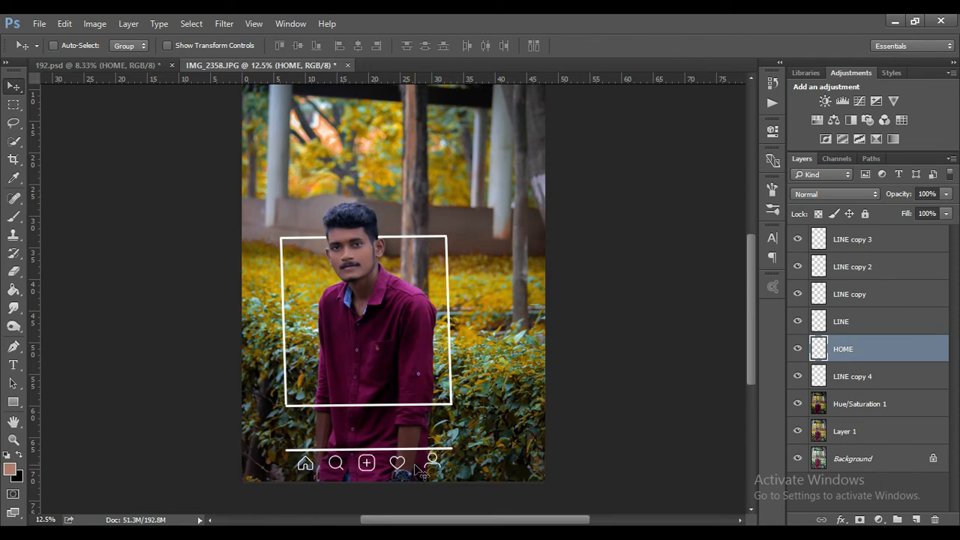
# Step: Copy the LIKE icon row from 192.psd into IMG_2358.JPG and place it just beneath the frame, within the frame's width
pyautogui.click(150, 65)
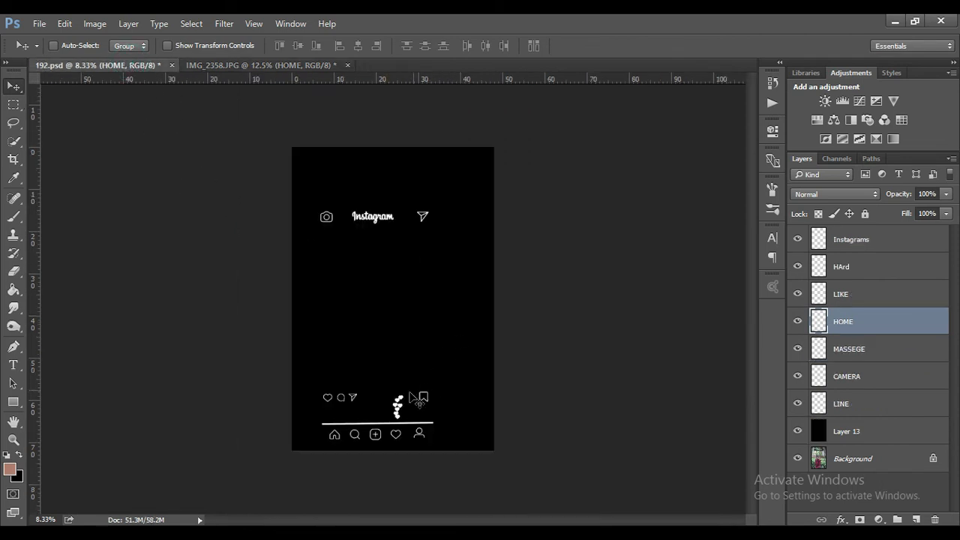
pyautogui.click(878, 293)
pyautogui.moveTo(459, 352); pyautogui.dragTo(438, 428)
pyautogui.hotkey('shift', 'Up')
pyautogui.hotkey('shift', 'Up')
pyautogui.hotkey('shift', 'Up')
pyautogui.hotkey('shift', 'Left')
pyautogui.hotkey('shift', 'Left')
pyautogui.hotkey('shift', 'Left')
pyautogui.hotkey('shift', 'Right')
pyautogui.hotkey('shift', 'Right')
pyautogui.hotkey('shift', 'Right')
pyautogui.hotkey('shift', 'Right')
pyautogui.hotkey('shift', 'Right')
pyautogui.hotkey('shift', 'Up')
pyautogui.hotkey('shift', 'Up')
pyautogui.hotkey('shift', 'Up')
pyautogui.hotkey('shift', 'Up')
pyautogui.hotkey('shift', 'Up')
pyautogui.hotkey('shift', 'Right')
pyautogui.hotkey('shift', 'Right')
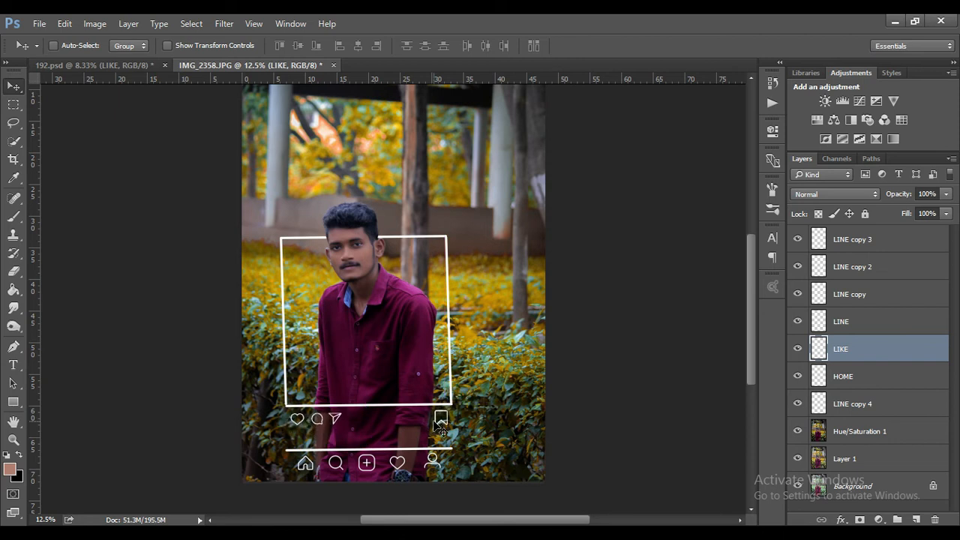
# Step: Copy the HArd hearts from 192.psd into IMG_2358.JPG and place them above the heart icon, beneath the frame
pyautogui.click(93, 66)
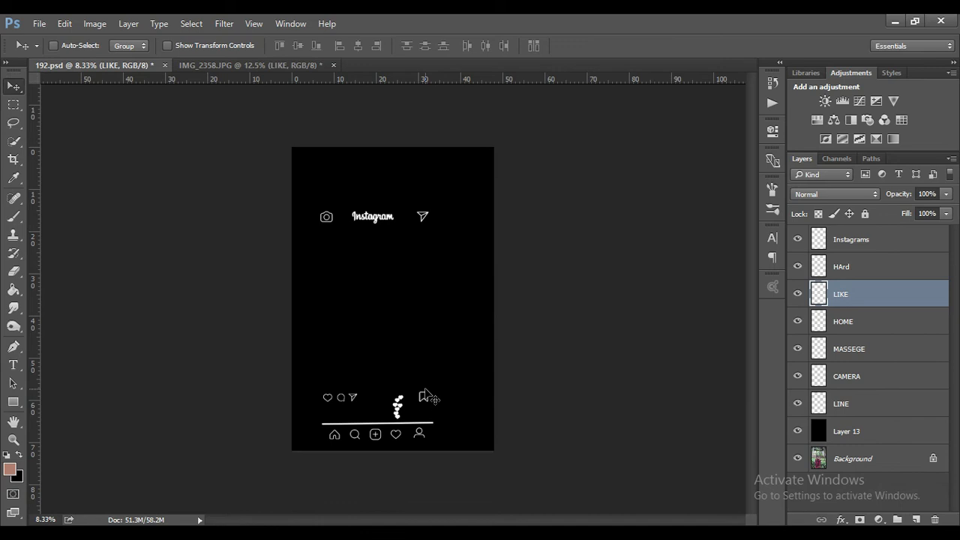
pyautogui.click(853, 268)
pyautogui.moveTo(414, 417)
pyautogui.mouseDown()
pyautogui.moveTo(377, 219)
pyautogui.moveTo(305, 68)
pyautogui.moveTo(393, 432)
pyautogui.moveTo(398, 425)
pyautogui.mouseUp()
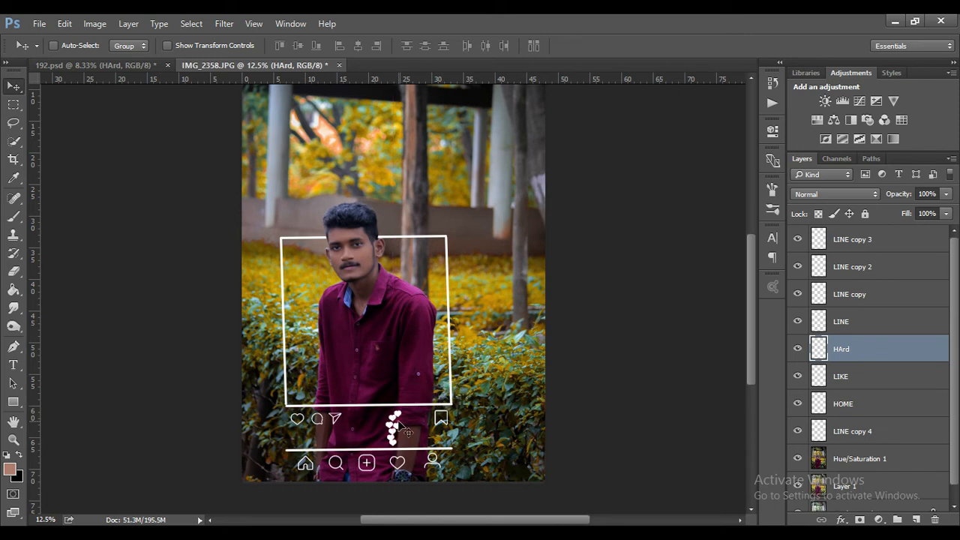
# Step: In 192.psd, stack the CAMERA and MASSEGE layers directly below Instagrams and merge all three into one layer
pyautogui.click(149, 66)
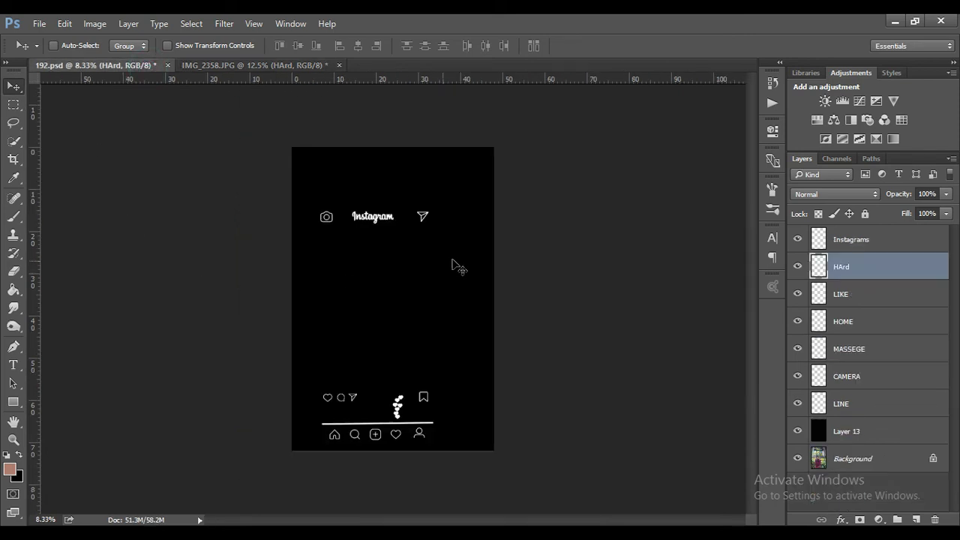
pyautogui.click(851, 247)
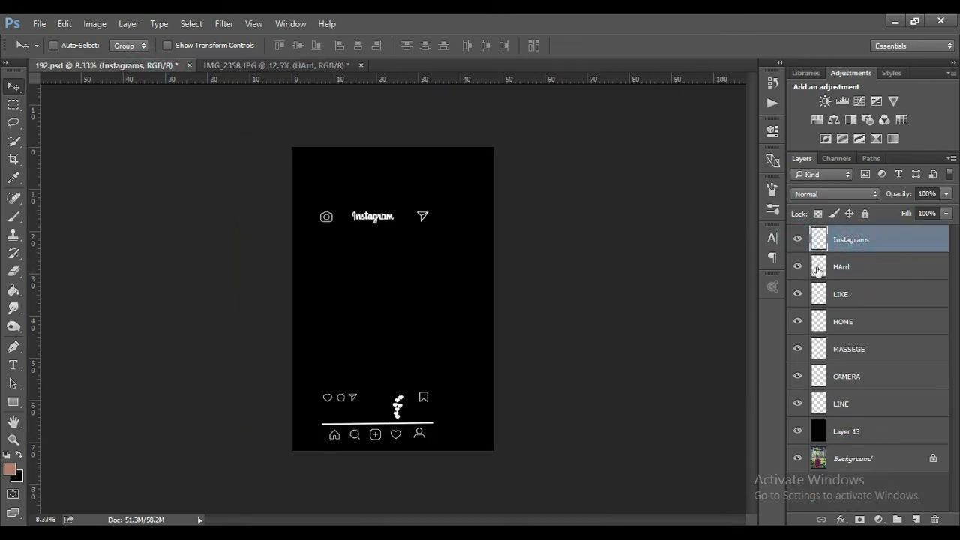
pyautogui.moveTo(861, 377); pyautogui.dragTo(861, 271)
pyautogui.moveTo(866, 373); pyautogui.dragTo(861, 287)
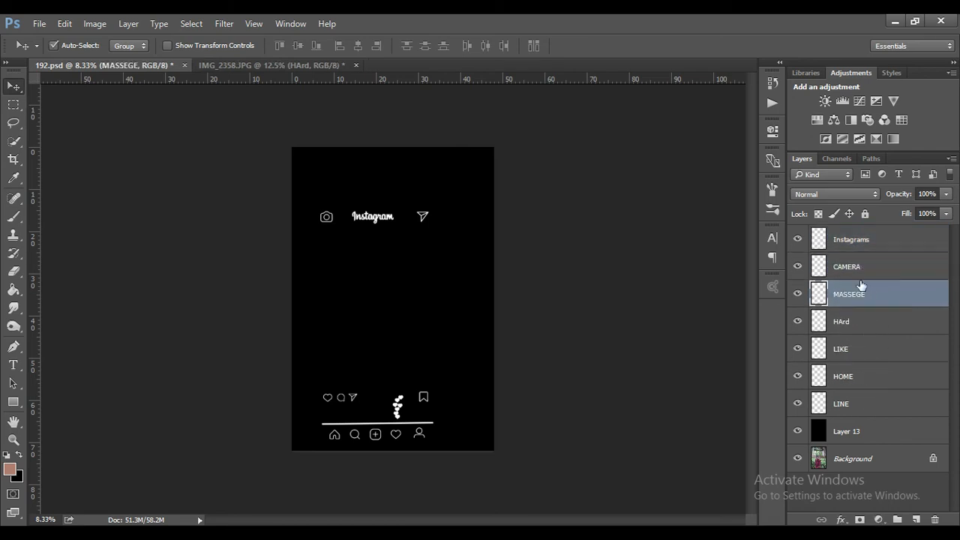
pyautogui.keyDown('shift'); pyautogui.click(863, 242); pyautogui.keyUp('shift')
pyautogui.hotkey('ctrl', 'e')
pyautogui.click(798, 239)
pyautogui.click(798, 239)
# Step: Copy the merged Instagram header row from 192.psd into IMG_2358.JPG and place it above the man's head
pyautogui.moveTo(369, 254); pyautogui.dragTo(379, 176)
pyautogui.hotkey('ctrl', '-')
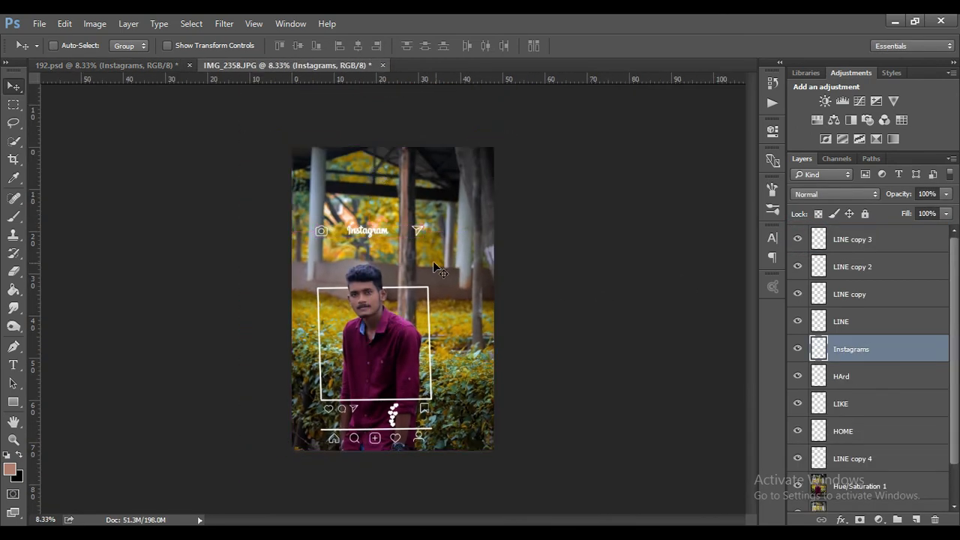
pyautogui.hotkey('ctrl', 't')
pyautogui.press('Return')
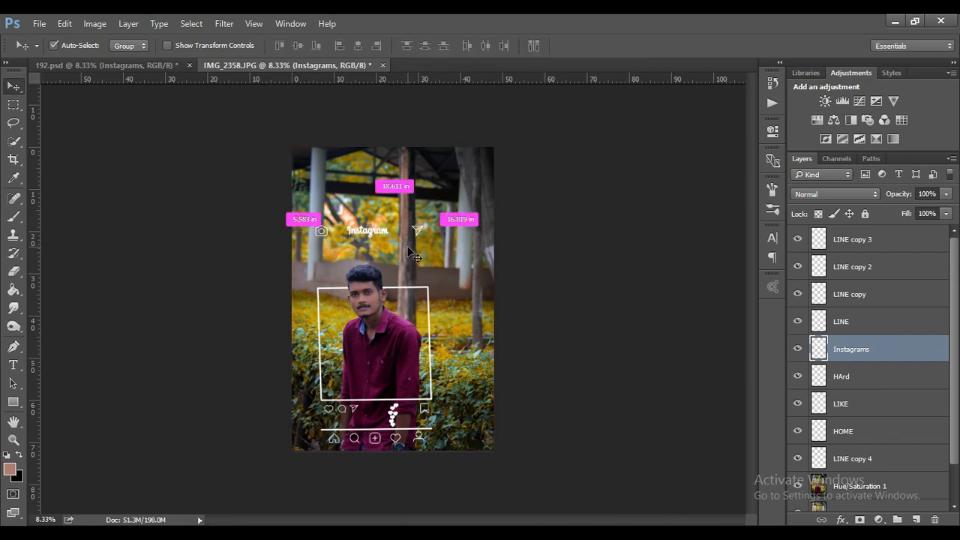
pyautogui.hotkey('ctrl', '+')
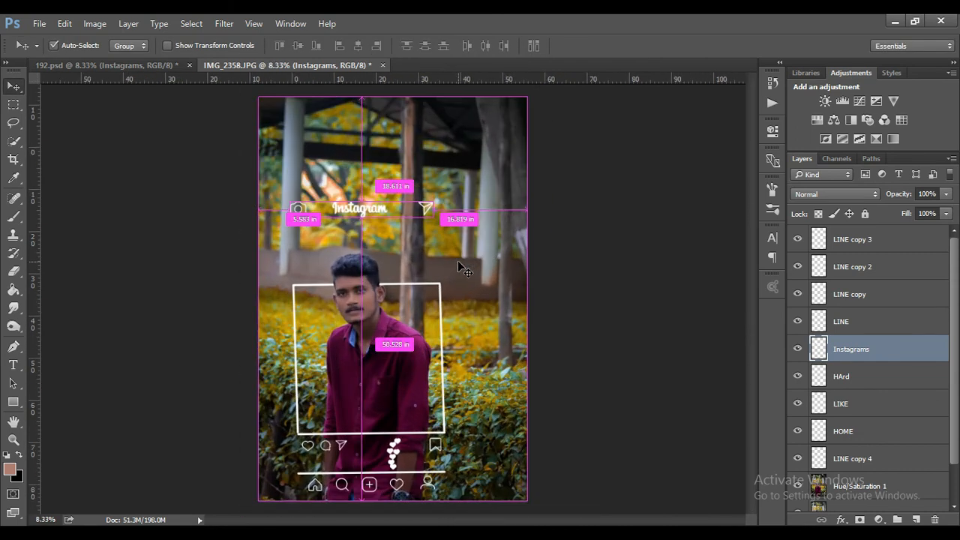
pyautogui.hotkey('ctrl', '-')
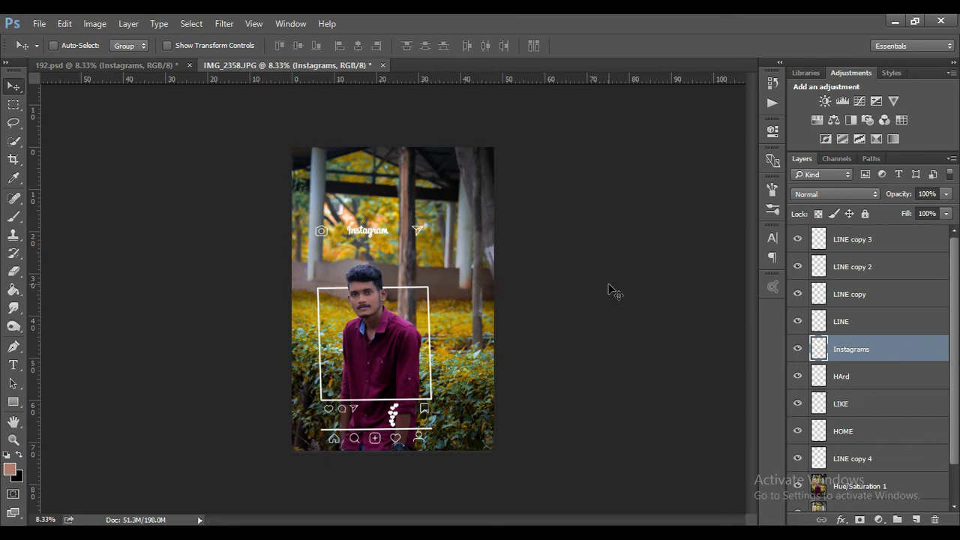
# Step: Group all the line and icon layers from LINE copy 4 up to LINE copy 3, and check the group's visibility
pyautogui.click(862, 458)
pyautogui.keyDown('shift'); pyautogui.click(861, 240); pyautogui.keyUp('shift')
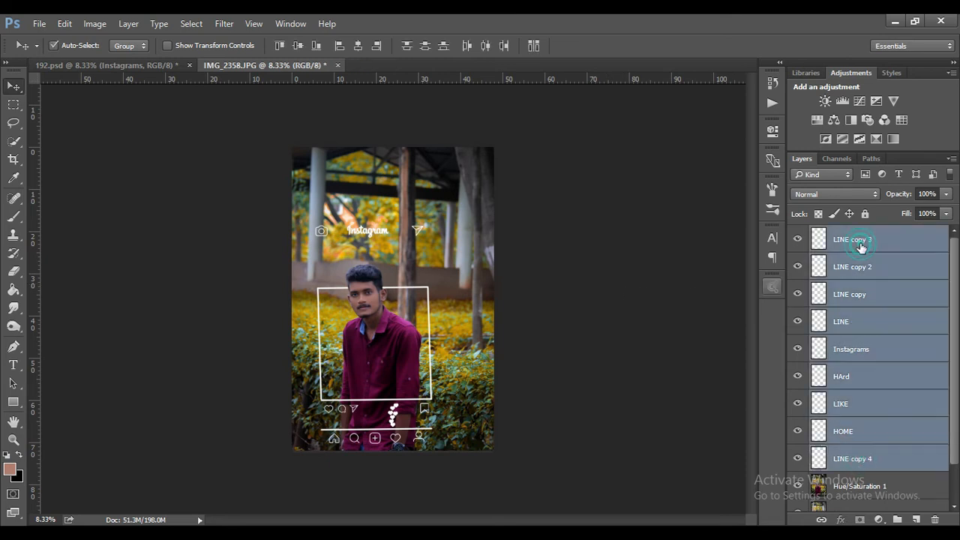
pyautogui.hotkey('ctrl', 'g')
pyautogui.click(797, 234)
pyautogui.click(797, 234)
pyautogui.click(797, 233)
pyautogui.click(797, 234)
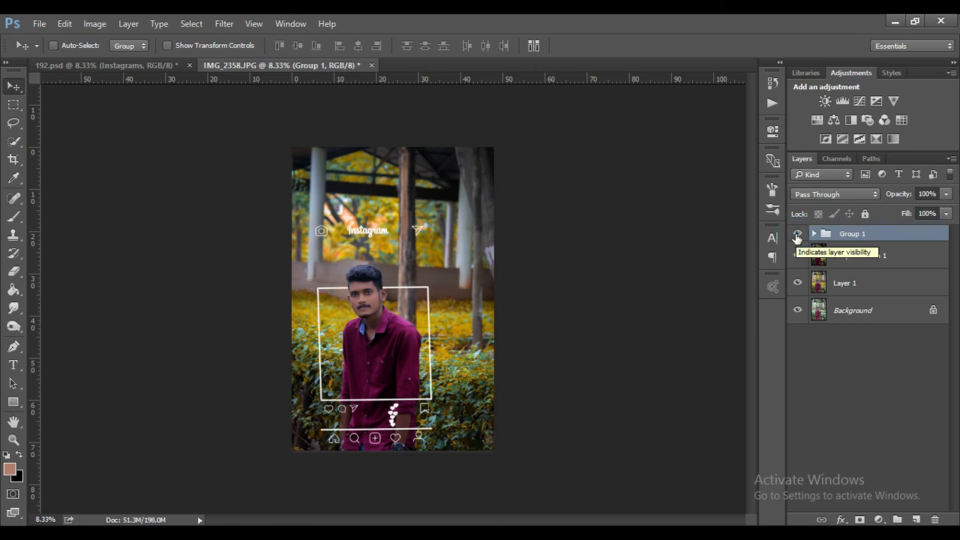
# Step: Open the Camera Raw filter on the Hue/Saturation 1 layer and set Highlights -28, Shadows -23, Whites +23 and Vibrance +37
pyautogui.click(831, 259)
pyautogui.click(224, 24)
pyautogui.click(255, 99)
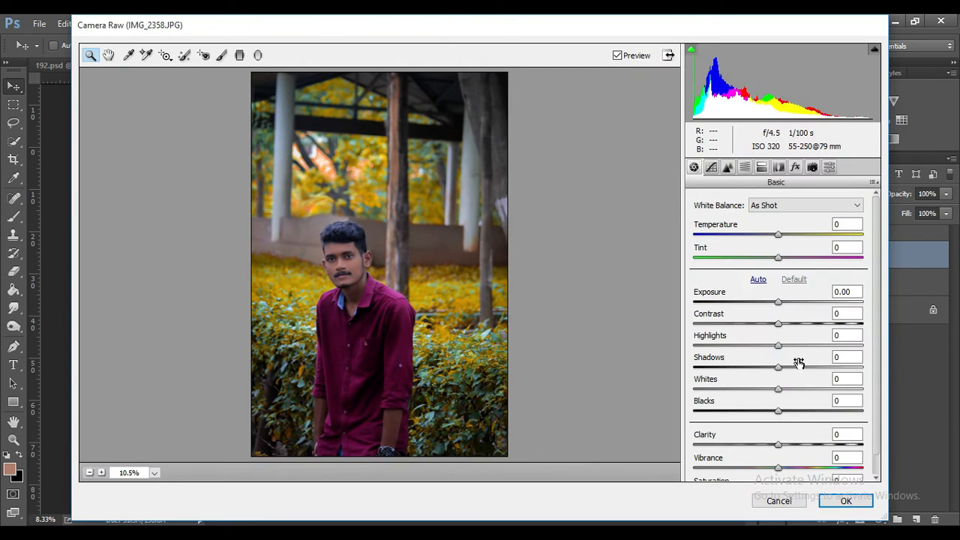
pyautogui.moveTo(776, 344); pyautogui.dragTo(814, 389)
pyautogui.moveTo(802, 391); pyautogui.dragTo(797, 388)
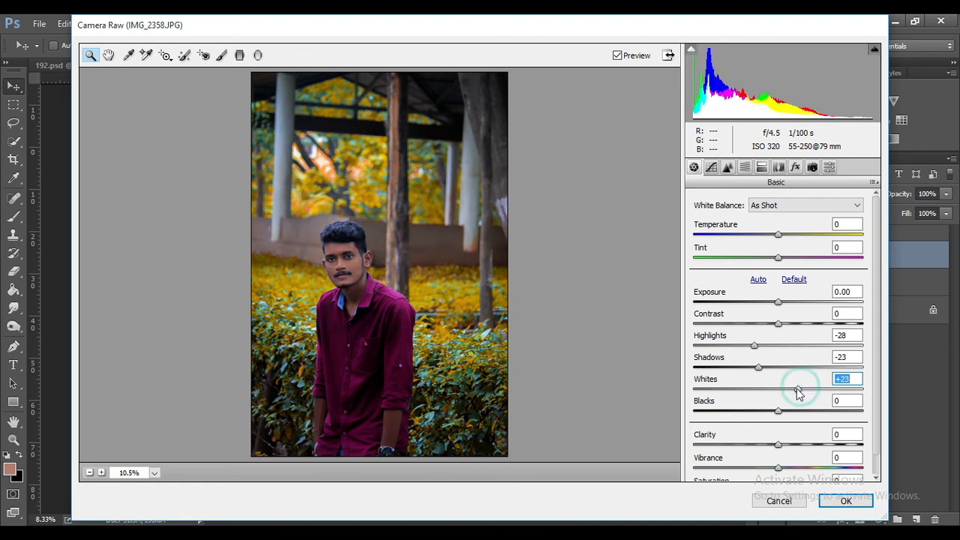
pyautogui.click(803, 468)
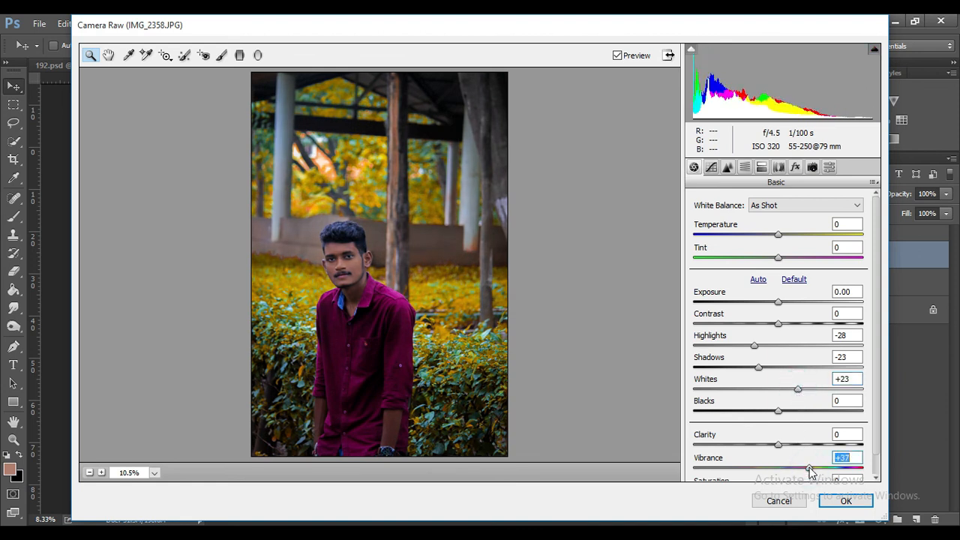
# Step: Add a Highlight Priority post-crop vignette with an amount of -46 and apply the Camera Raw adjustments
pyautogui.click(778, 166)
pyautogui.click(795, 166)
pyautogui.moveTo(744, 349); pyautogui.dragTo(754, 350)
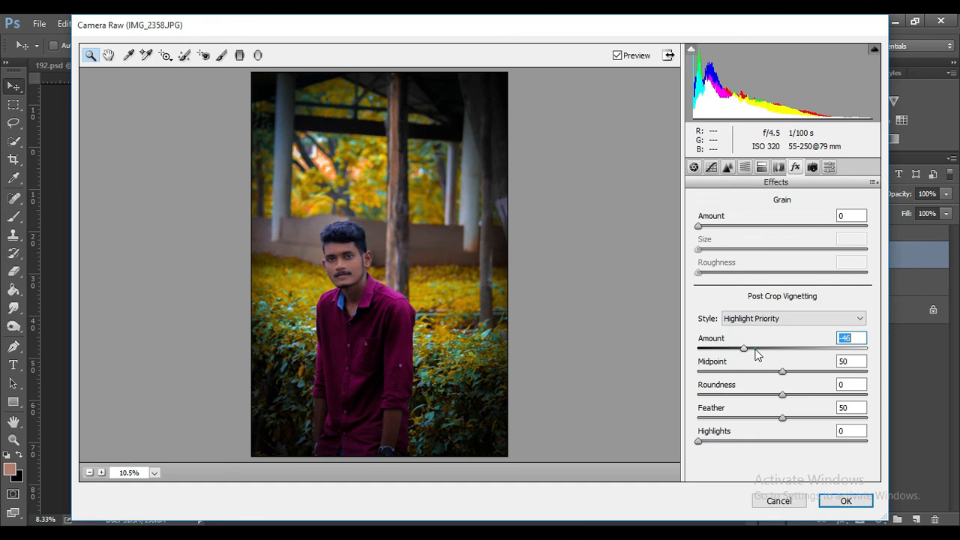
pyautogui.click(842, 500)
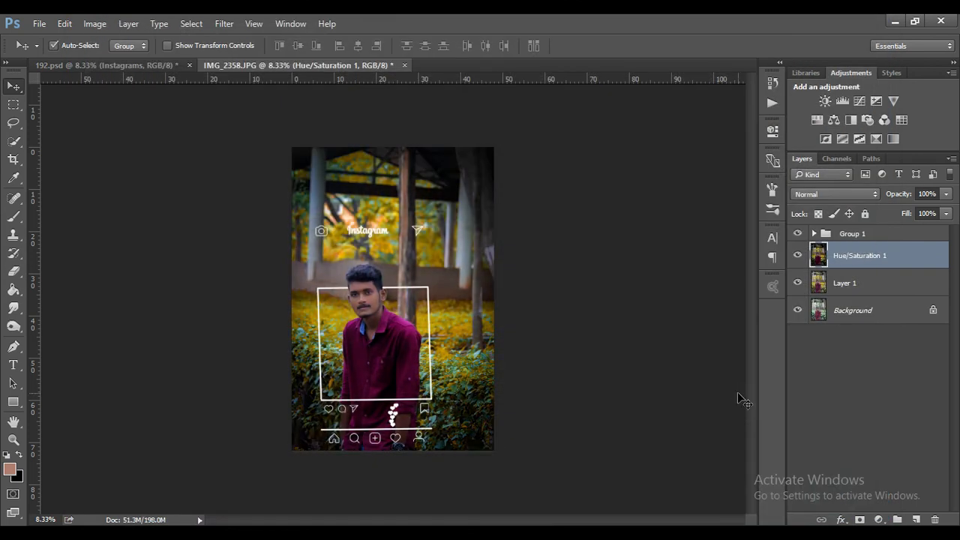
# Step: Compare the graded photo with and without the Instagram frame group
pyautogui.hotkey('ctrl', '+')
pyautogui.hotkey('ctrl', '-')
pyautogui.click(797, 233)
pyautogui.click(797, 233)
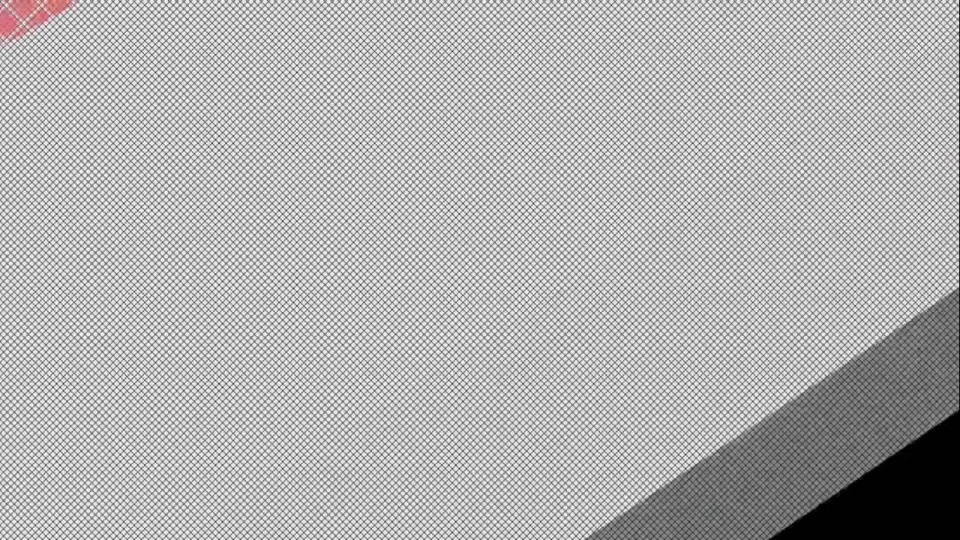